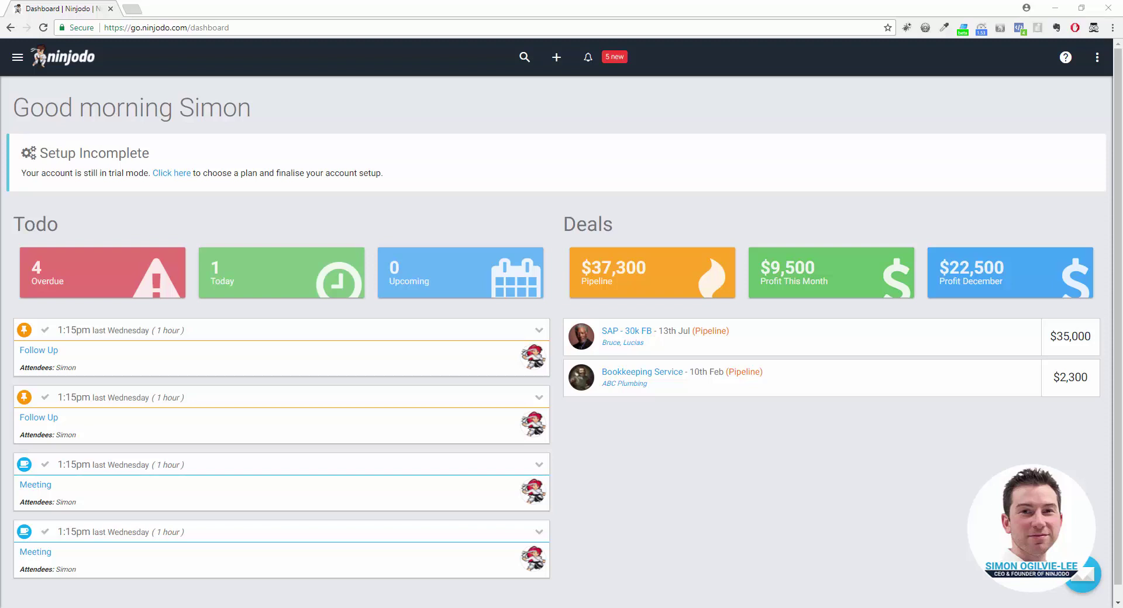
# - Open the Xero integration from the admin settings and allow access to the Demo Company (AU) organisation's data
pyautogui.click(1095, 58)
pyautogui.click(1098, 67)
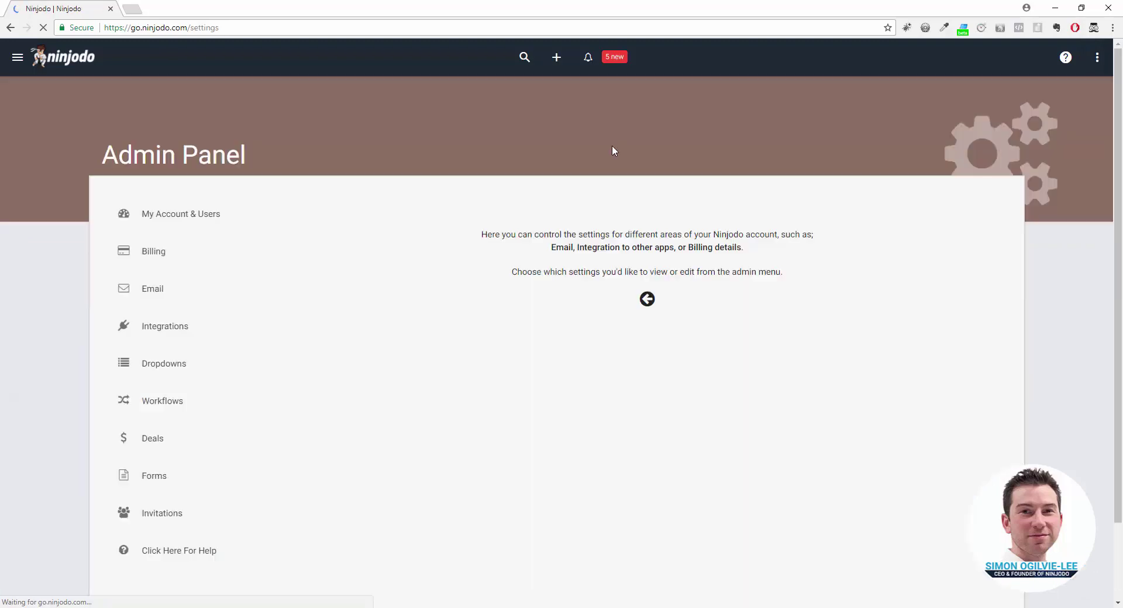
pyautogui.click(202, 331)
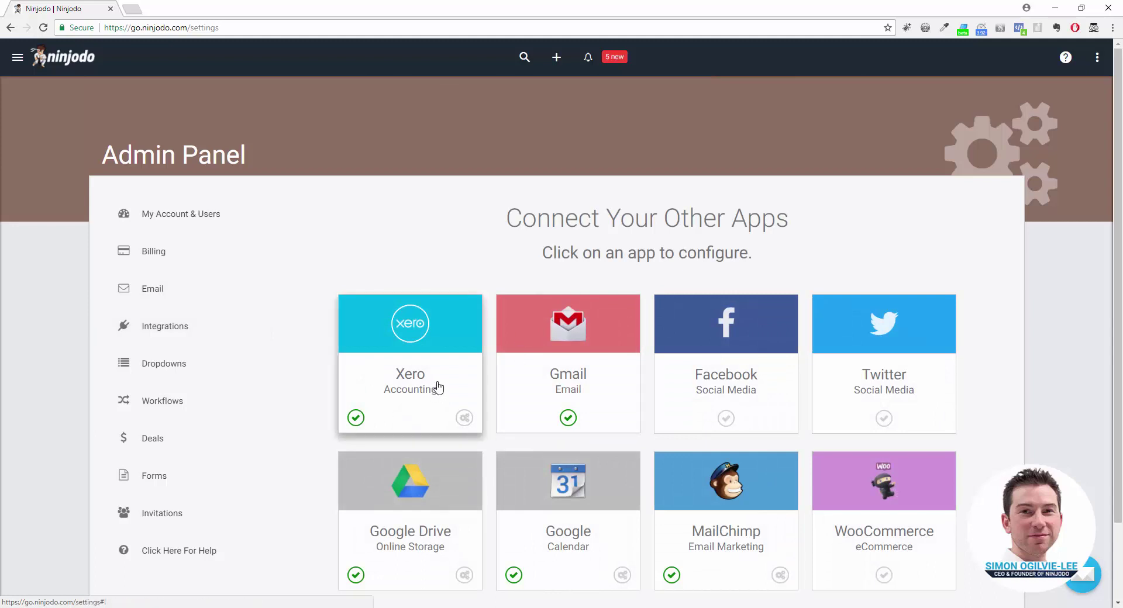
pyautogui.scroll(-1, 441, 384)
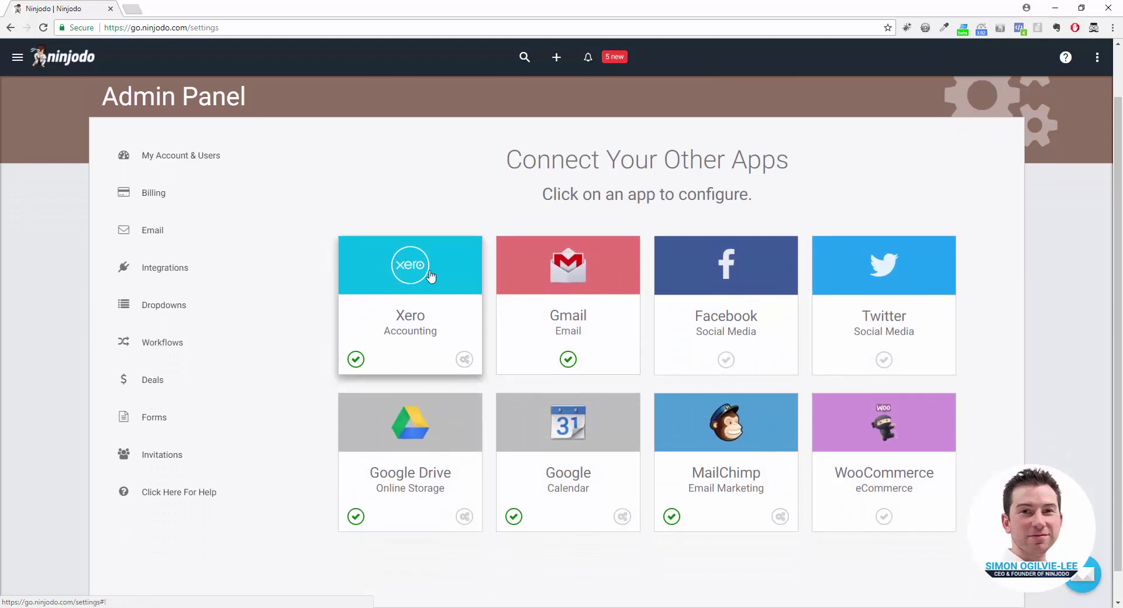
pyautogui.click(424, 304)
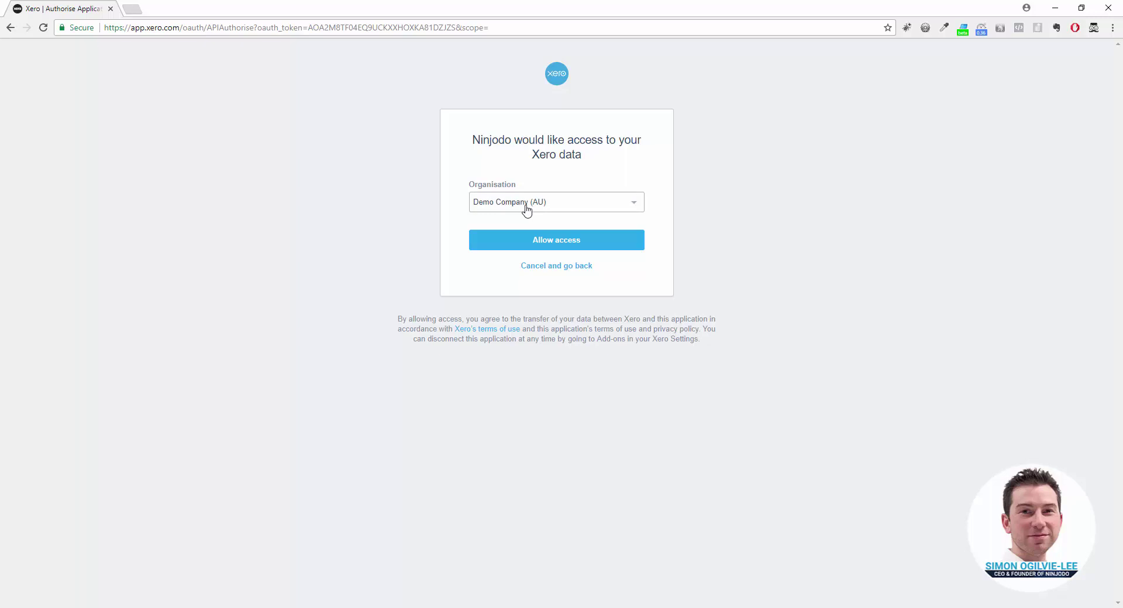
pyautogui.click(572, 244)
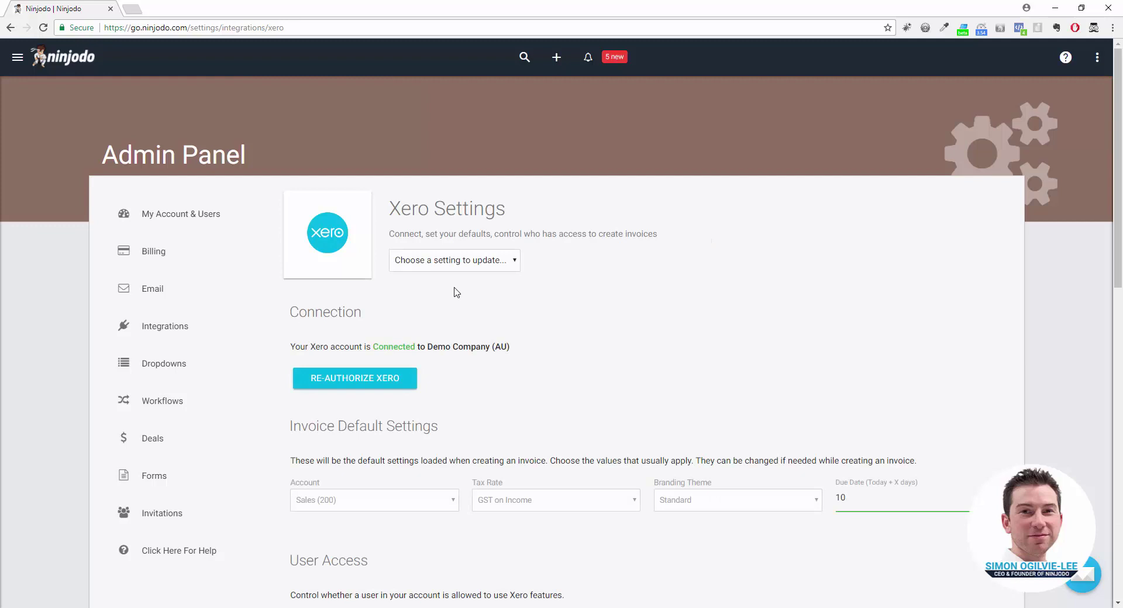
# - Examine the Xero connection and the account, tax rate and branding theme options offered as invoice defaults
pyautogui.scroll(-1, 456, 293)
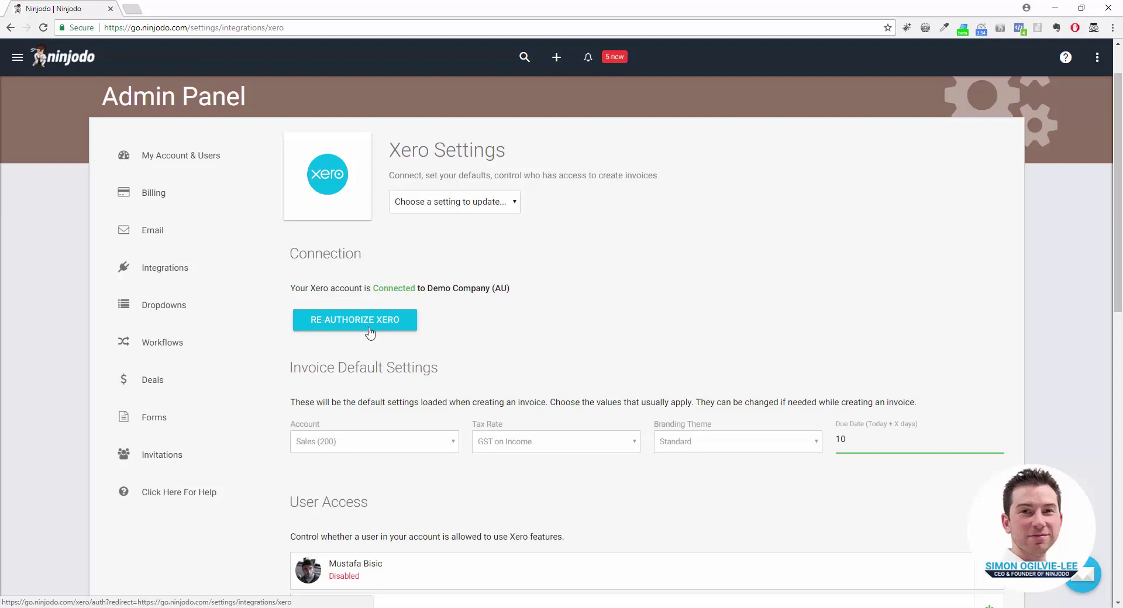
pyautogui.scroll(-1, 453, 325)
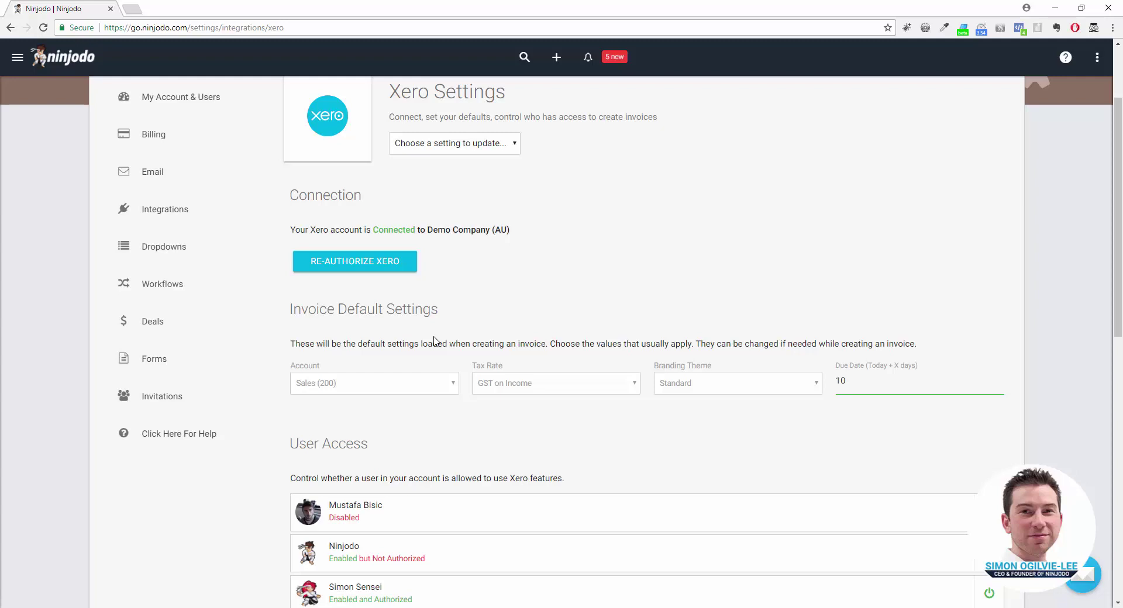
pyautogui.click(383, 385)
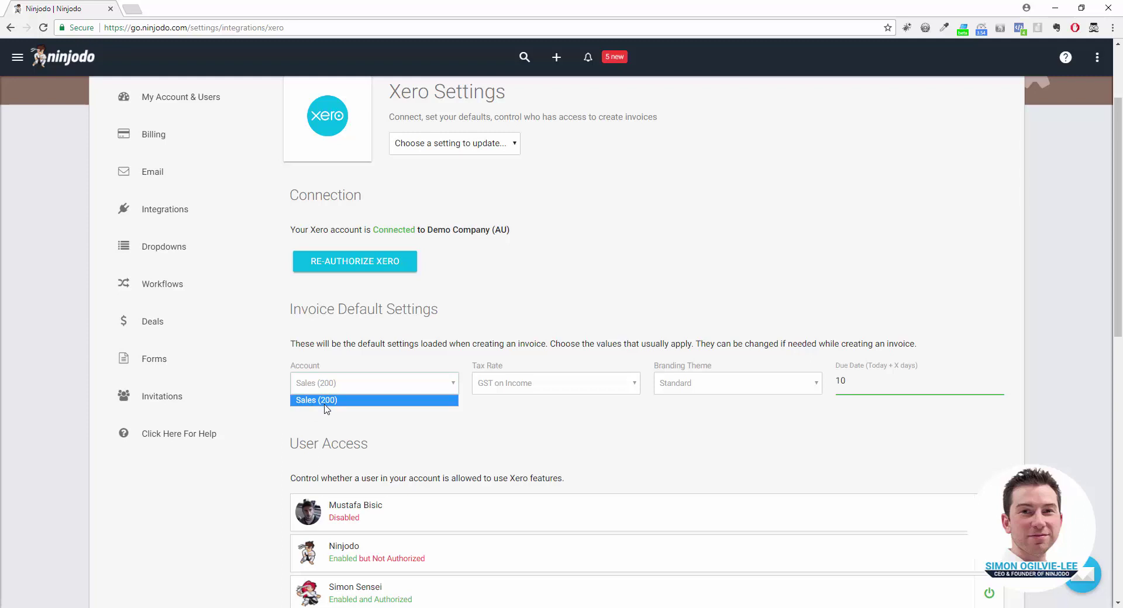
pyautogui.click(375, 418)
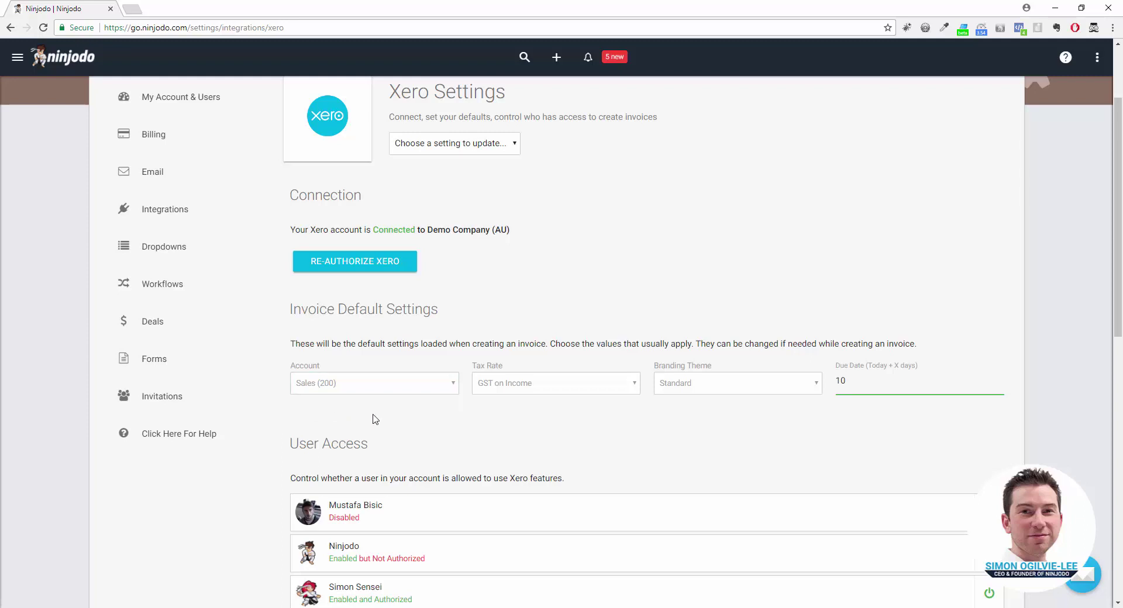
pyautogui.click(608, 391)
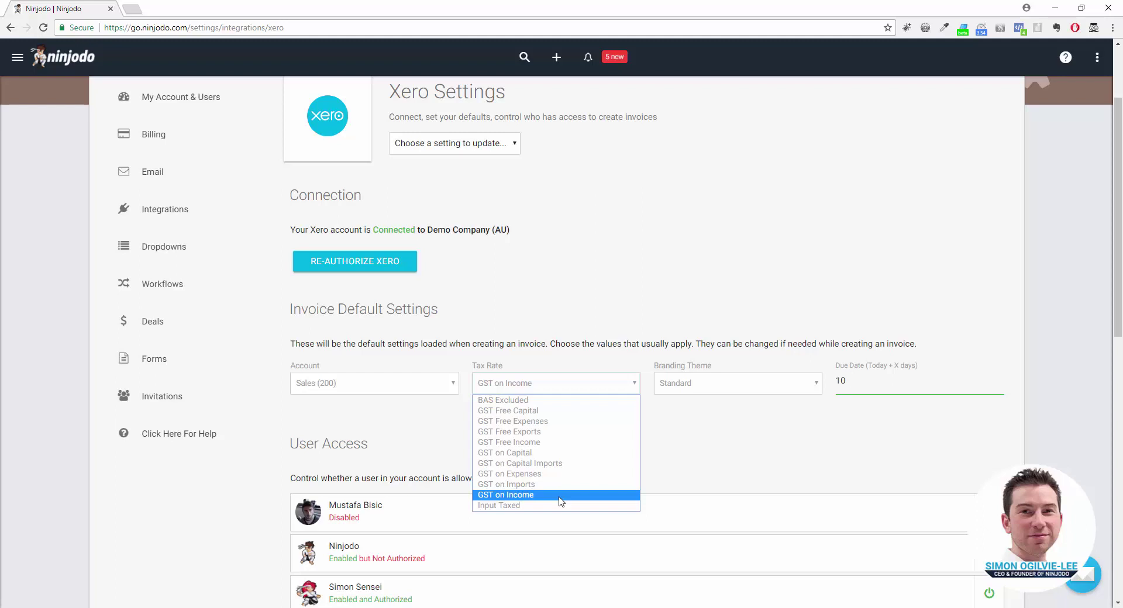
pyautogui.click(652, 477)
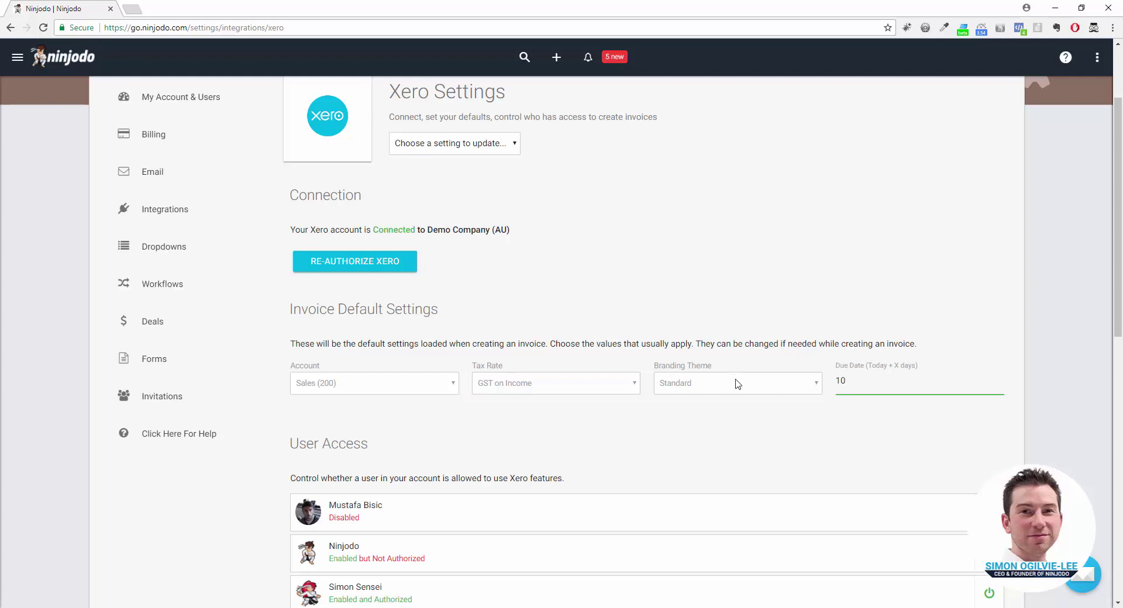
pyautogui.click(778, 391)
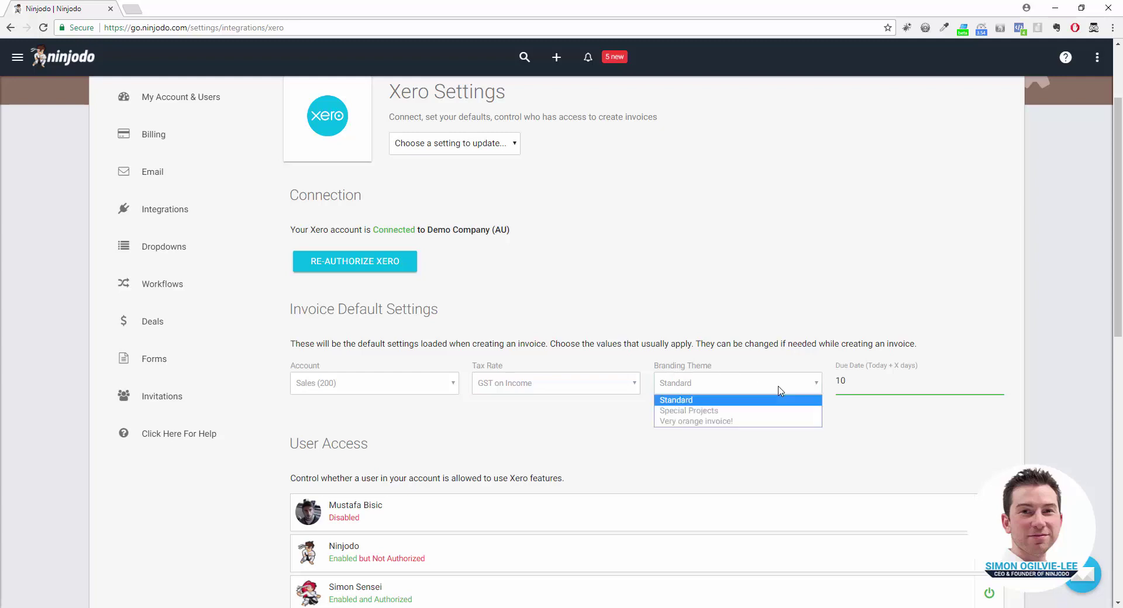
pyautogui.click(769, 364)
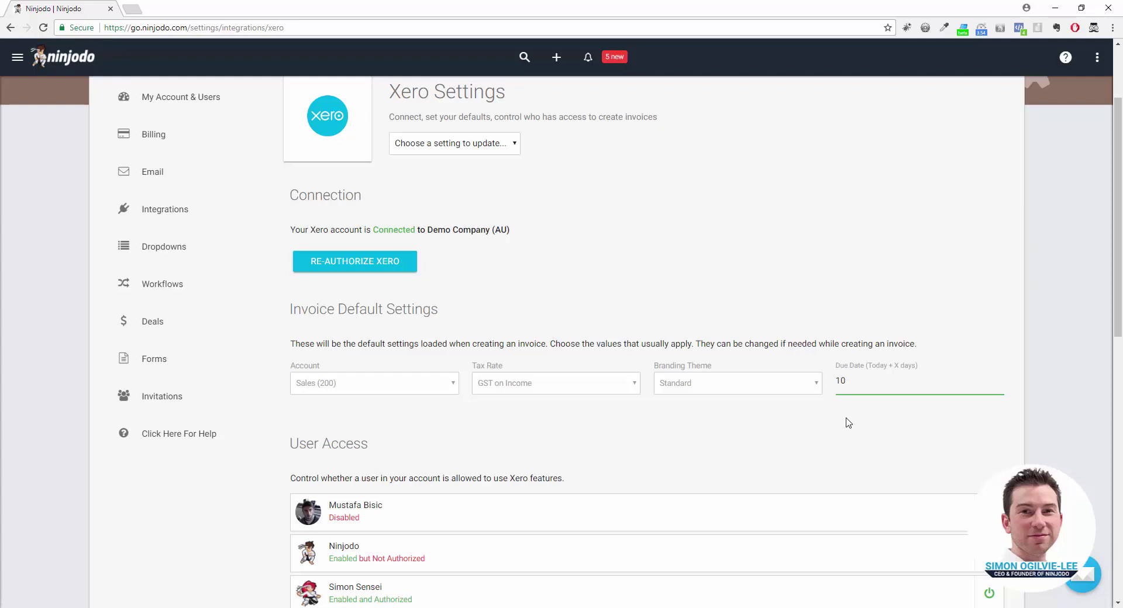
# - Set the default invoice due date to 7 days from today
pyautogui.click(862, 377)
pyautogui.write('7')
pyautogui.scroll(-1, 538, 263)
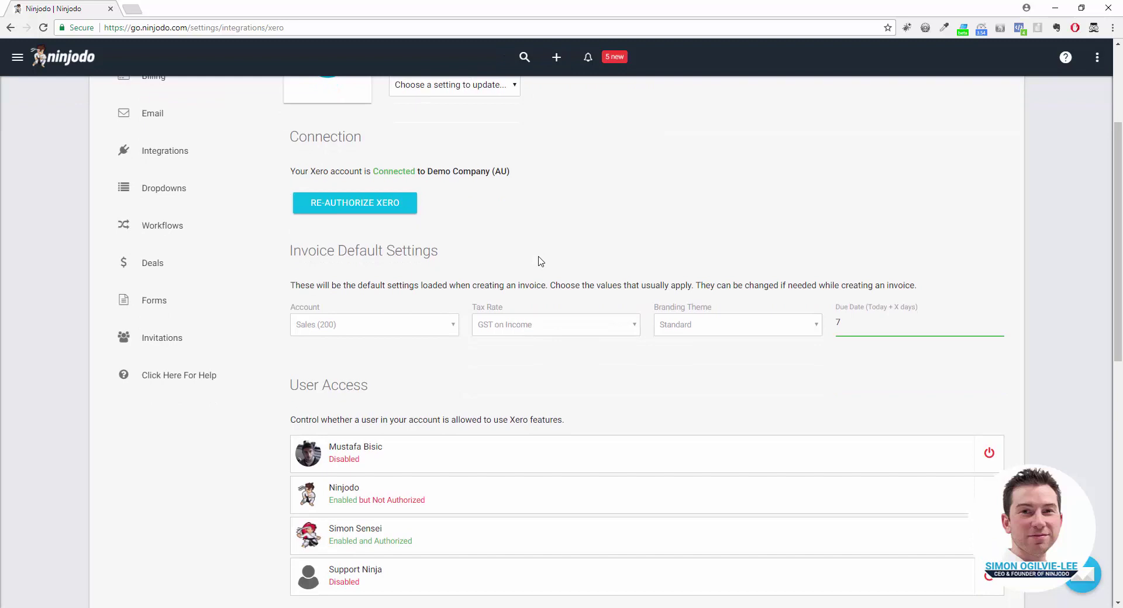
# - Make invoice emails use the Ninjodo user's mail settings
pyautogui.scroll(-1, 505, 278)
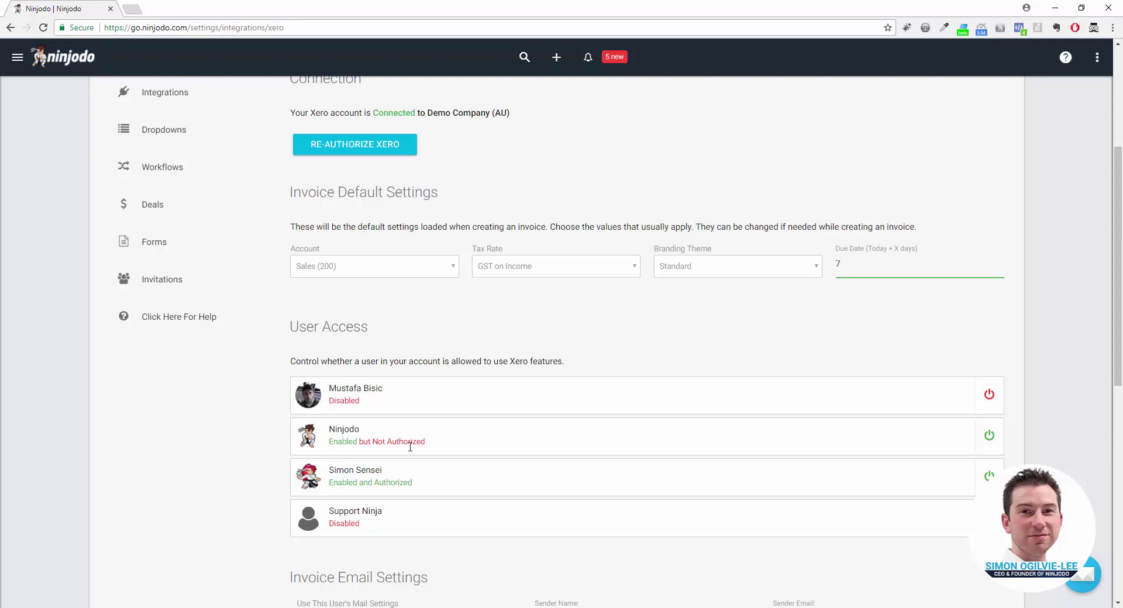
pyautogui.scroll(-2, 418, 446)
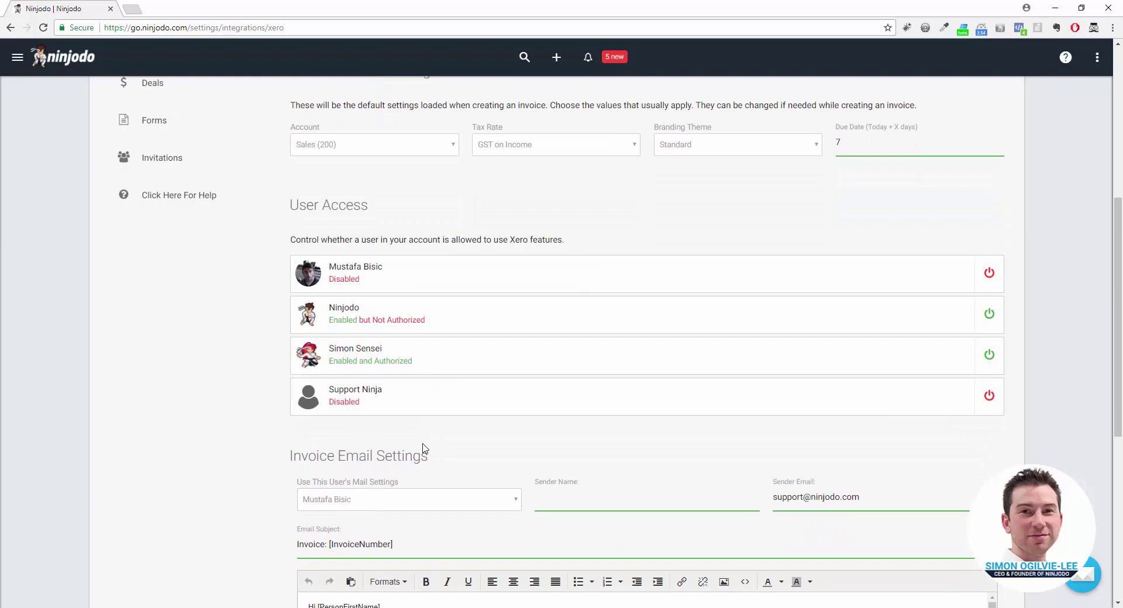
pyautogui.scroll(-1, 425, 449)
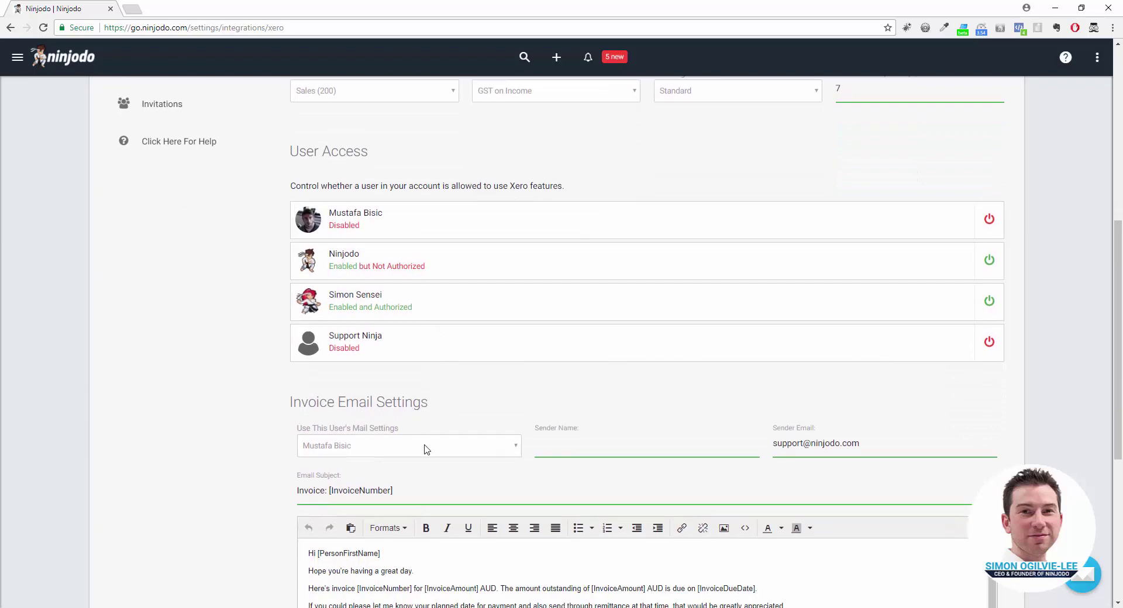
pyautogui.scroll(-1, 515, 455)
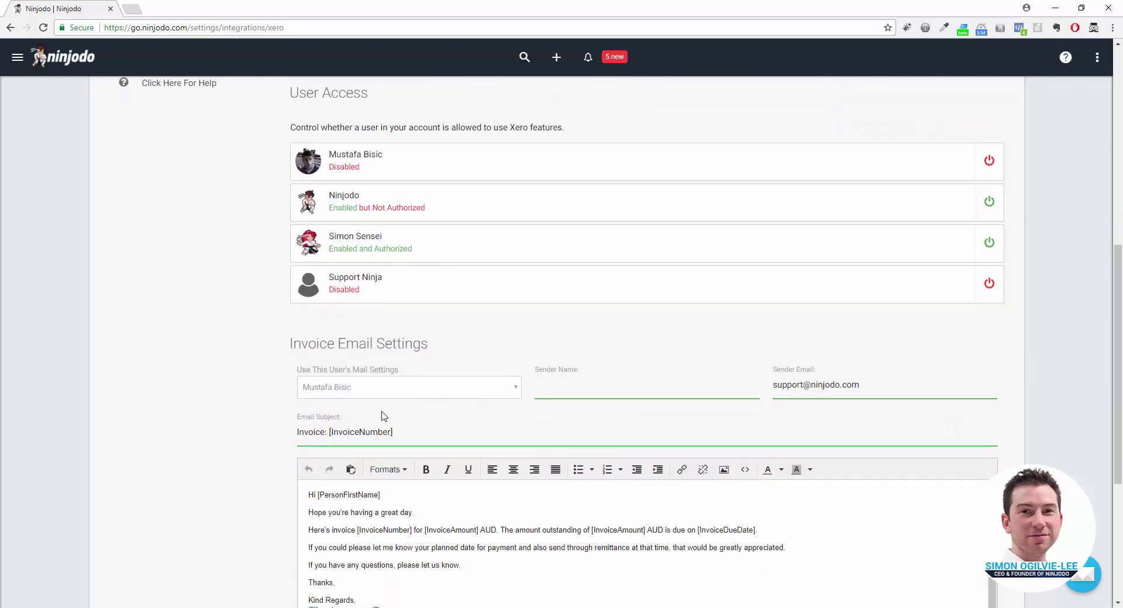
pyautogui.scroll(-1, 272, 421)
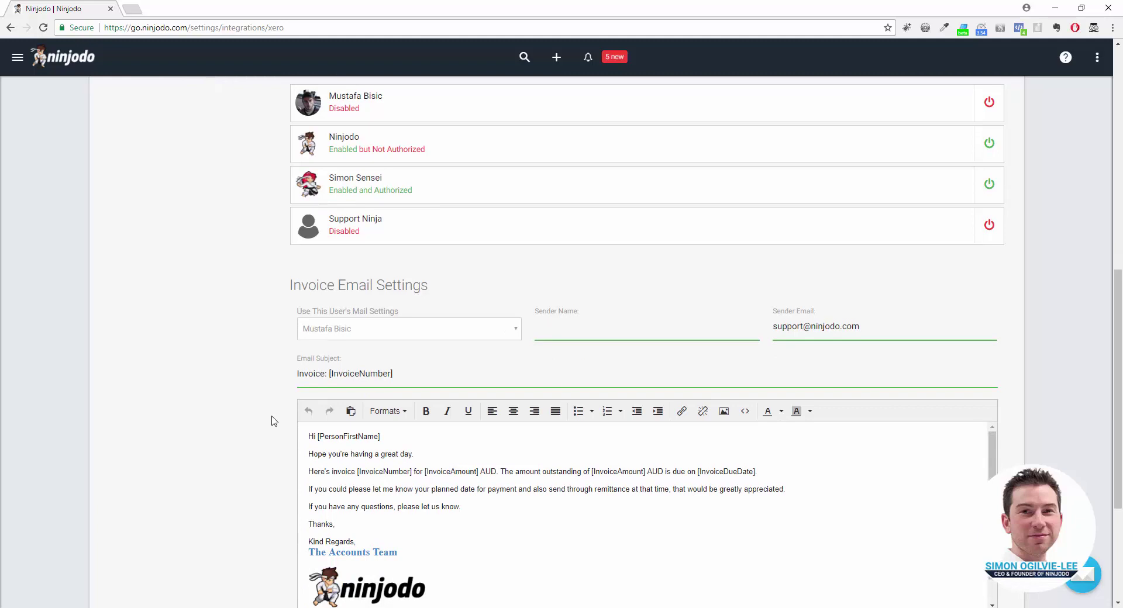
pyautogui.scroll(-2, 272, 421)
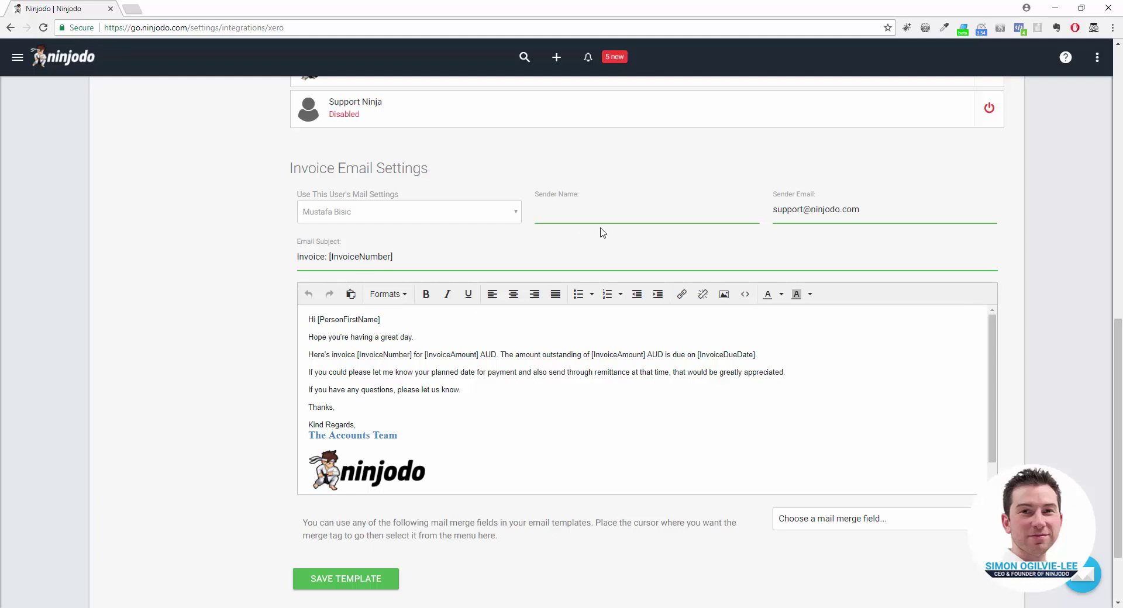
pyautogui.click(513, 218)
pyautogui.click(422, 240)
# - Set the invoice email's sender name to Accounts and change the sender email to the company's accounts address
pyautogui.click(587, 212)
pyautogui.write('Accounts')
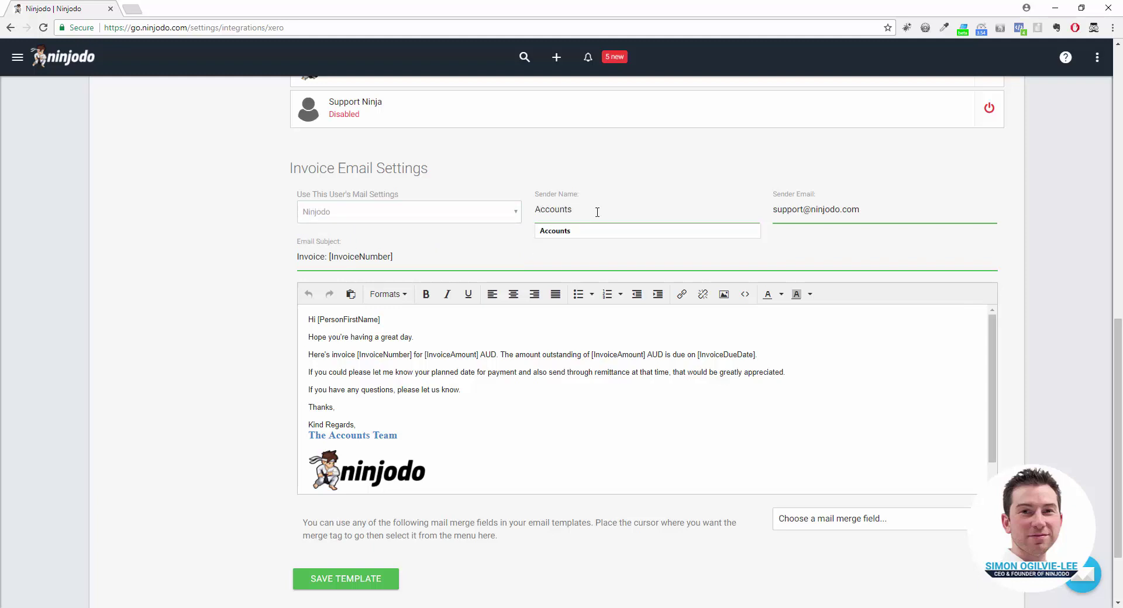
pyautogui.doubleClick(783, 209)
pyautogui.write('accoun')
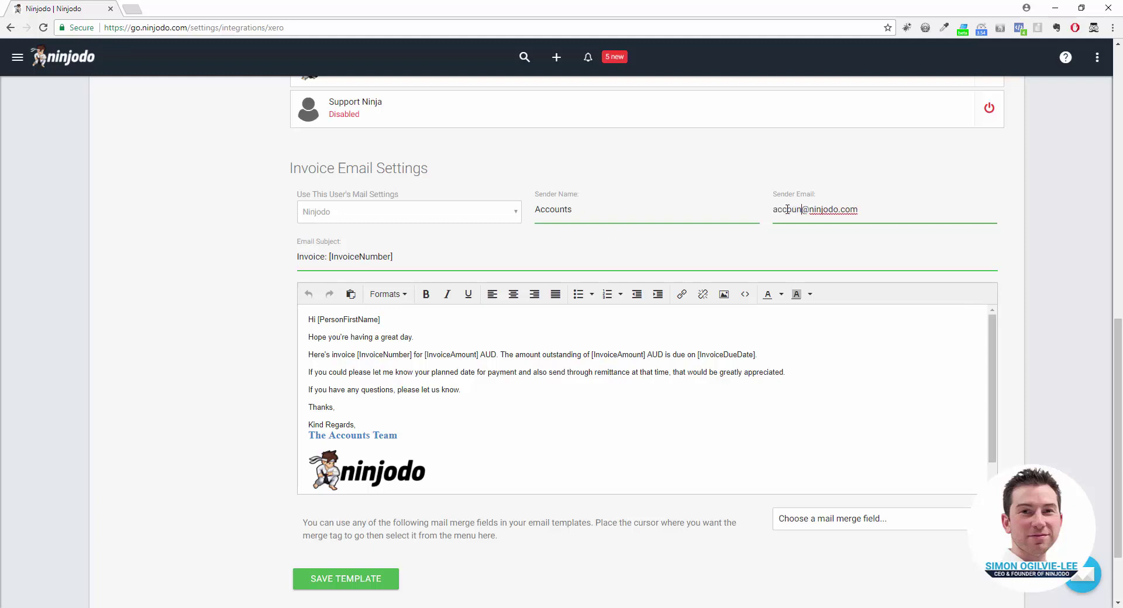
pyautogui.write('ts')
# - Examine the invoice number tag in the email subject and the mail merge fields available for the template
pyautogui.moveTo(328, 256); pyautogui.dragTo(394, 255)
pyautogui.click(397, 255)
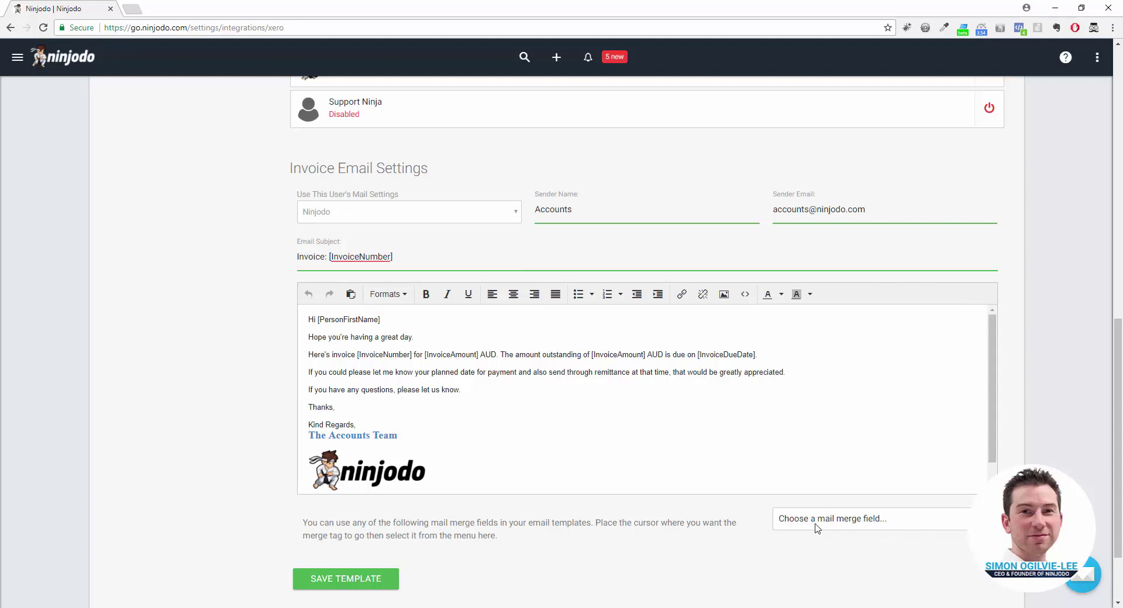
pyautogui.click(916, 530)
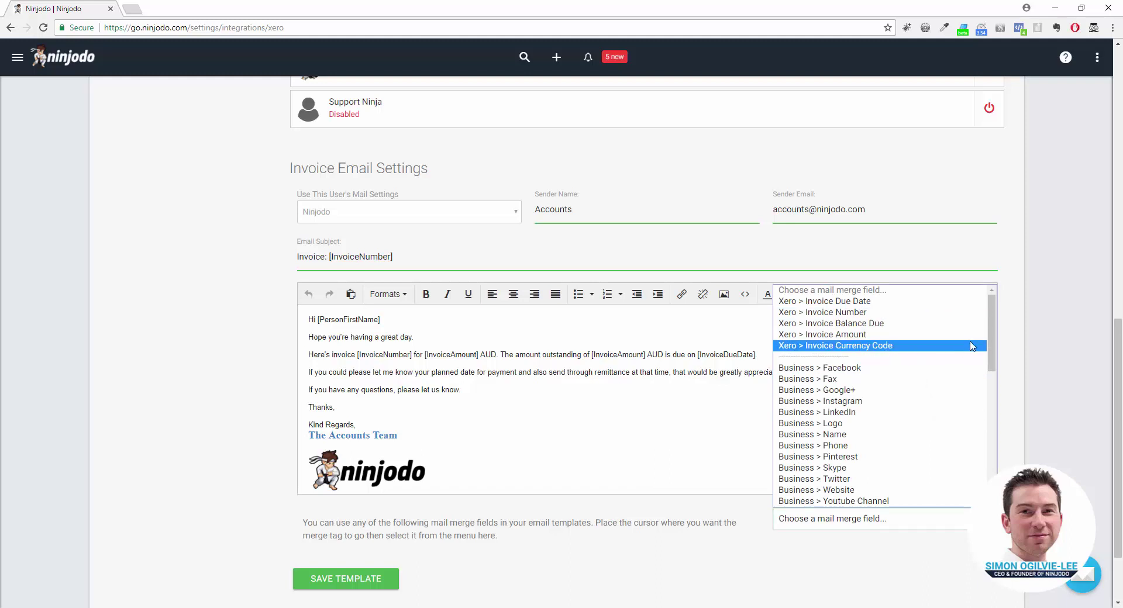
pyautogui.moveTo(992, 333); pyautogui.dragTo(990, 352)
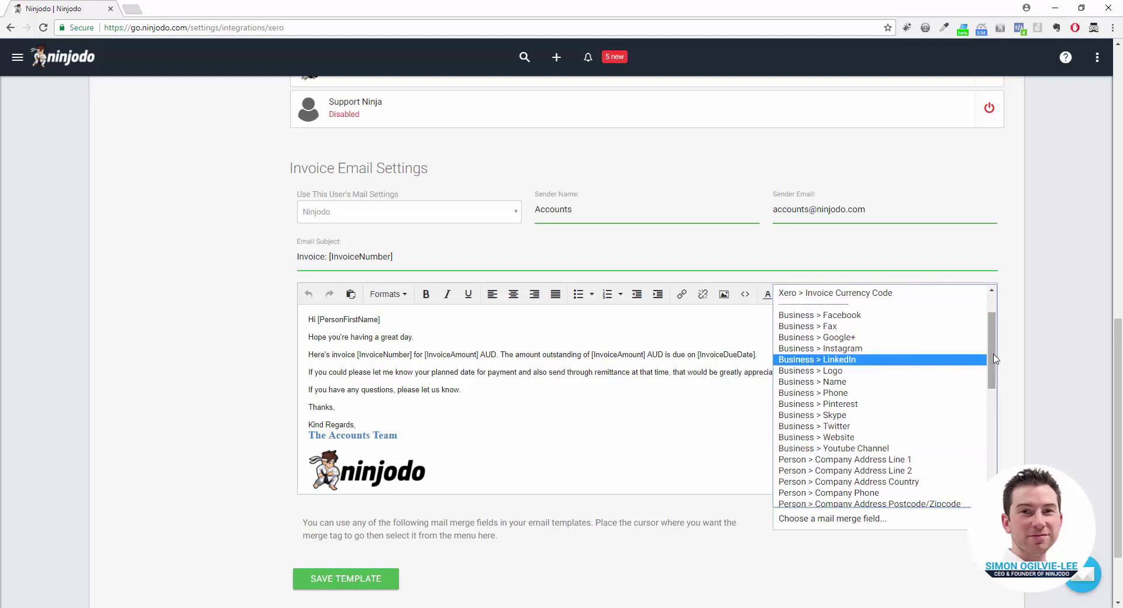
pyautogui.scroll(-3, 977, 387)
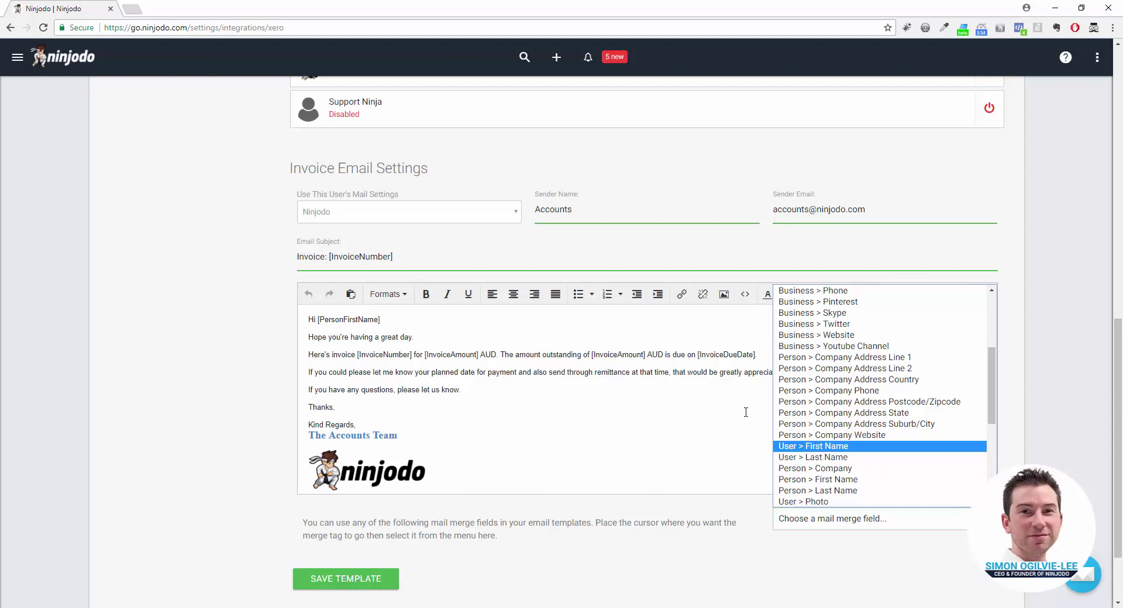
pyautogui.click(259, 323)
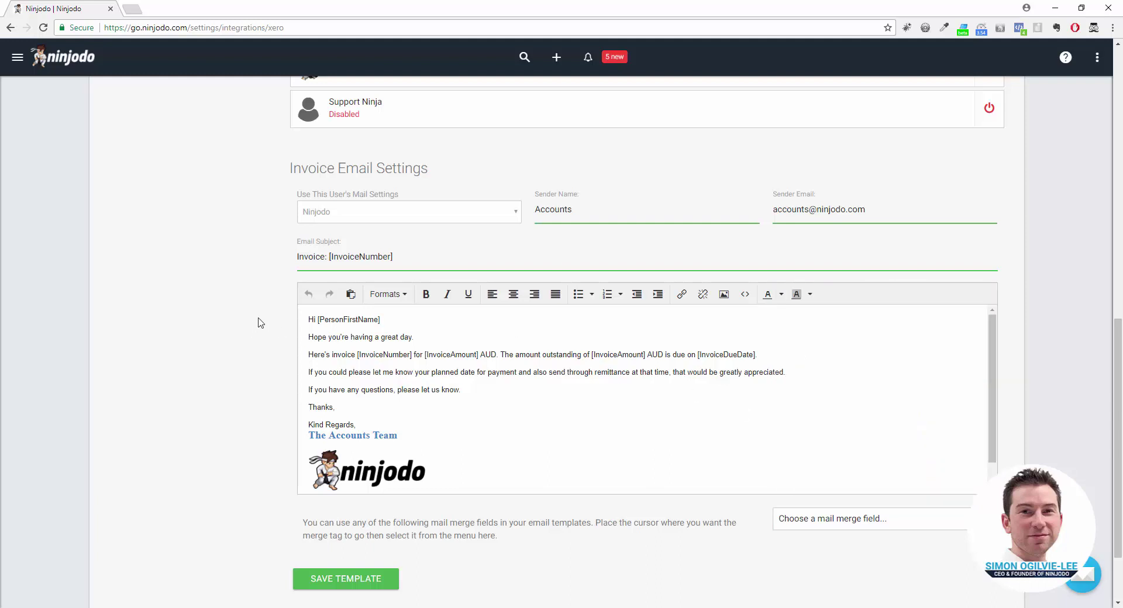
# - Change the invoice email subject to "Here is your invoice: [InvoiceNumber]"
pyautogui.click(301, 257)
pyautogui.write('Here is your')
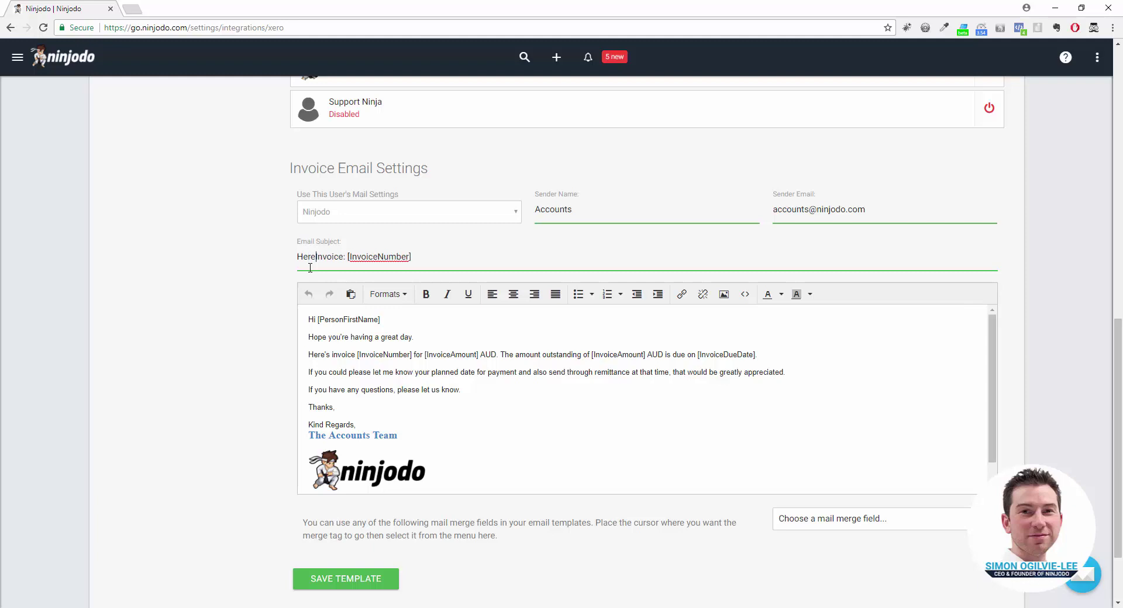
pyautogui.hotkey('ctrl', 'shift', 'Right')
pyautogui.write('invoice')
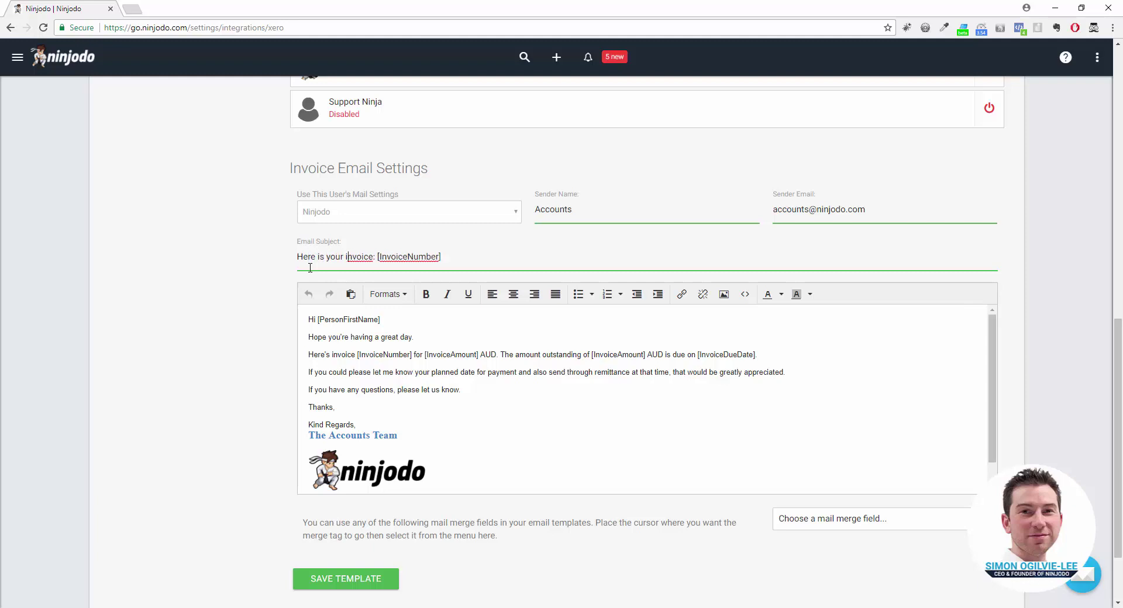
# - Remove the currency code AUD after both [InvoiceAmount] tags in the invoice email body
pyautogui.click(326, 336)
pyautogui.doubleClick(485, 354)
pyautogui.press('BackSpace')
pyautogui.press('BackSpace')
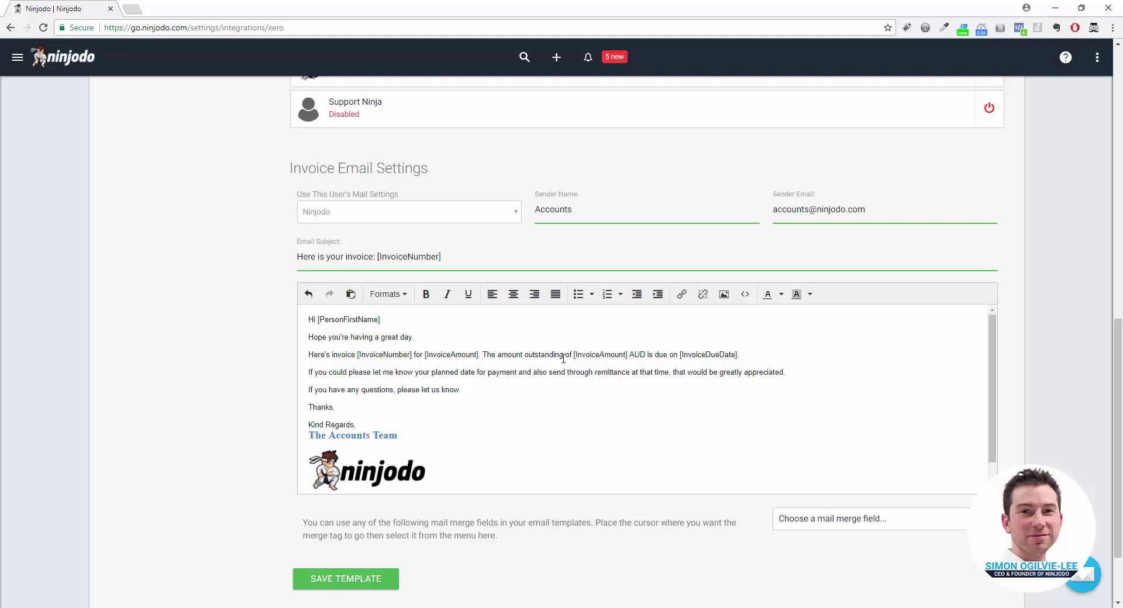
pyautogui.doubleClick(636, 354)
pyautogui.press('BackSpace')
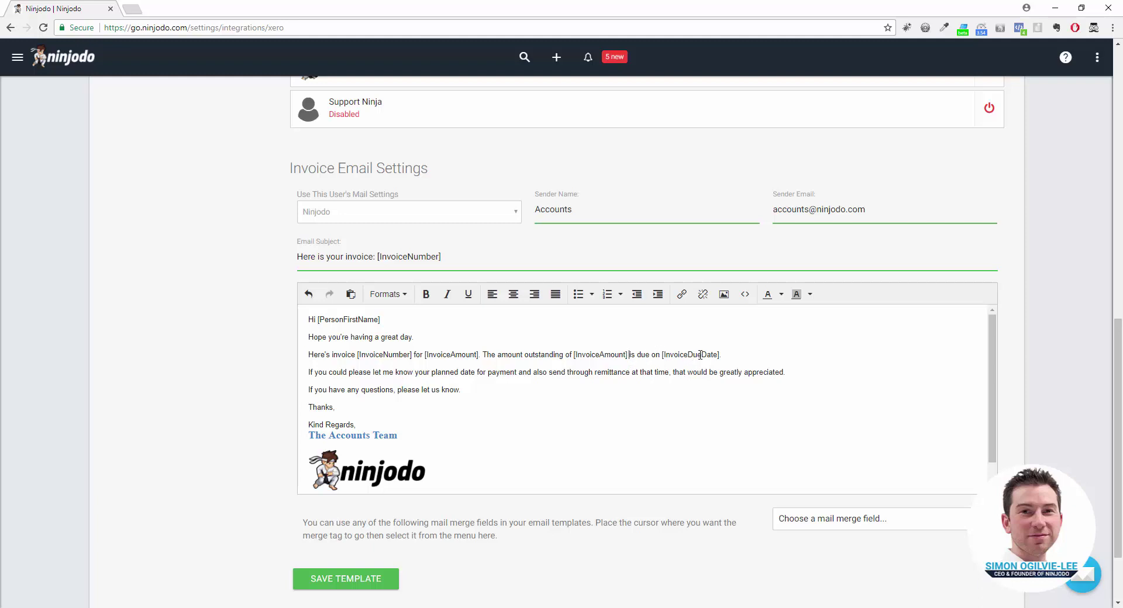
# - Check the outstanding amount sentence and the signature in the email body, and save the invoice email template
pyautogui.moveTo(483, 354); pyautogui.dragTo(722, 355)
pyautogui.click(726, 354)
pyautogui.scroll(-1, 397, 410)
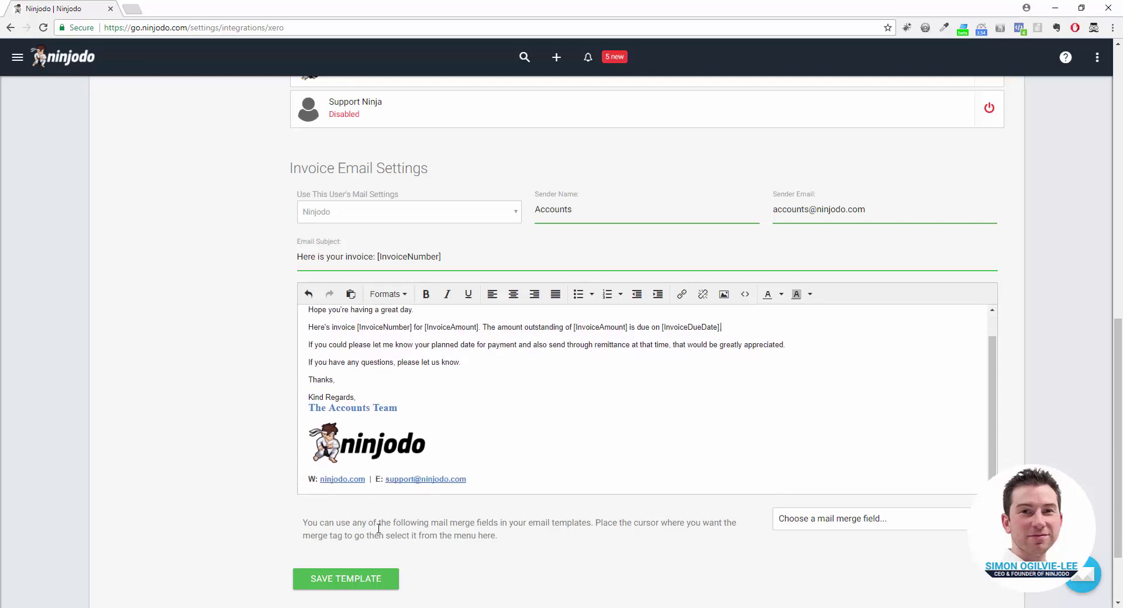
pyautogui.click(344, 585)
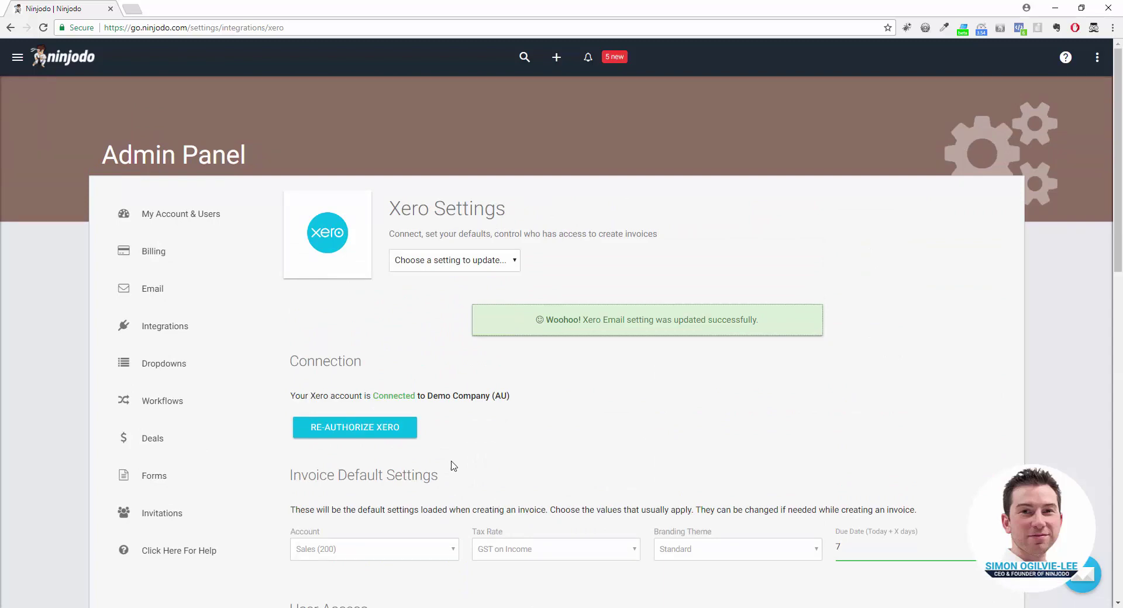
# - Go to the dashboard, search all records by the contact's surname, and open the first matching Ninjodo contact
pyautogui.click(70, 63)
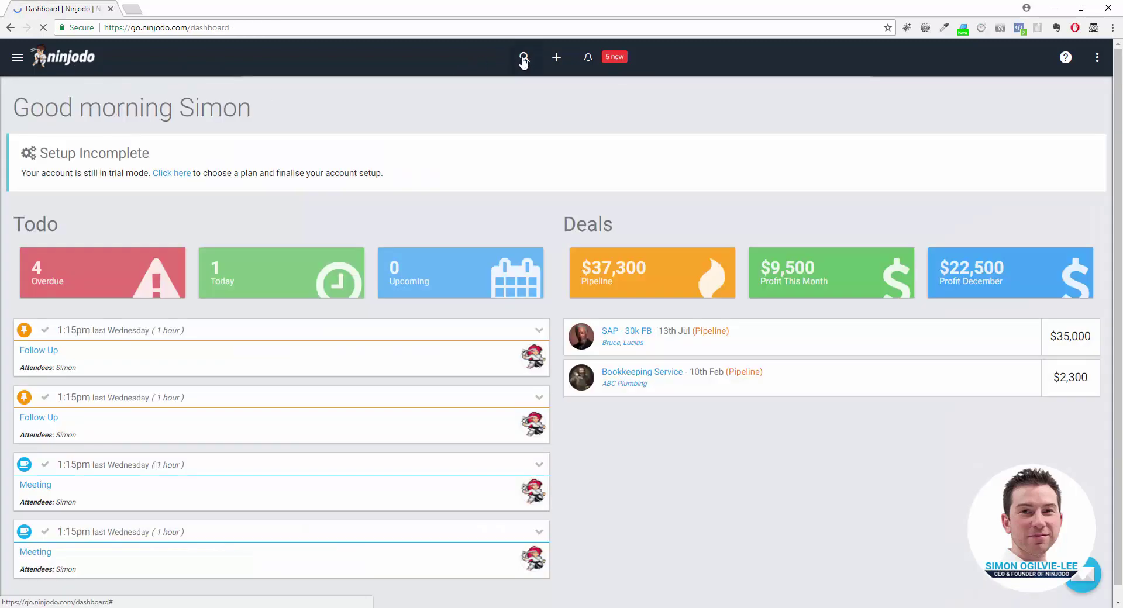
pyautogui.click(524, 57)
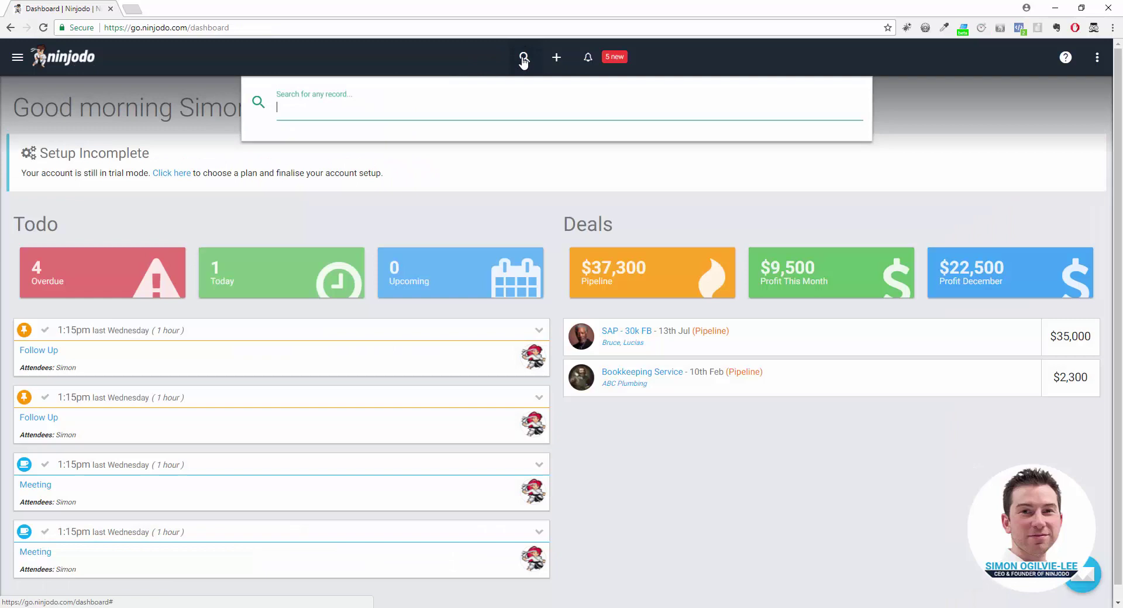
pyautogui.write('ogil')
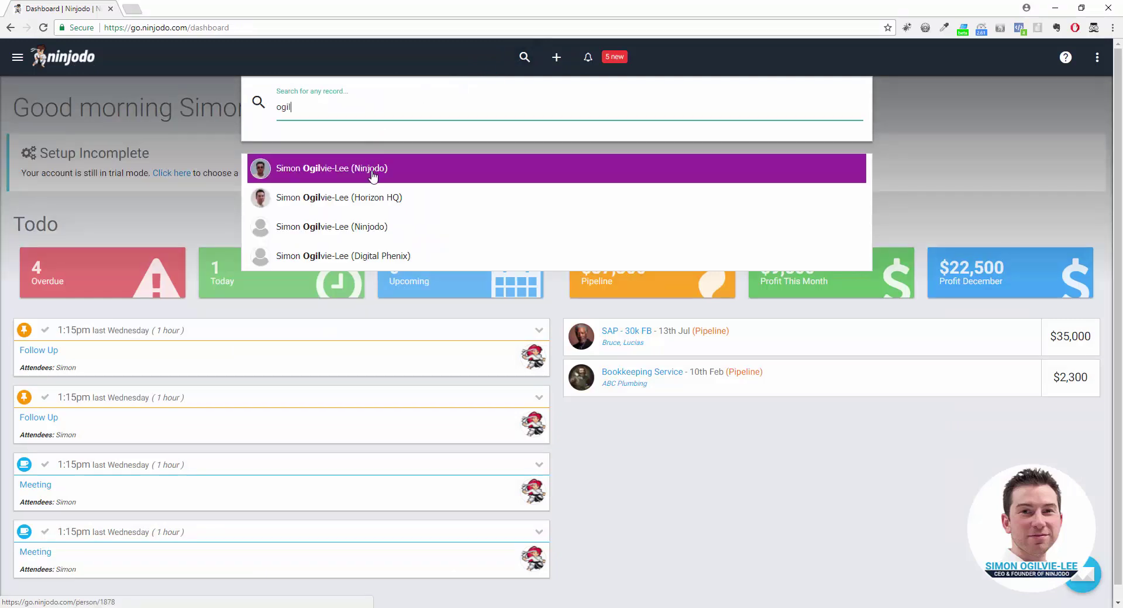
pyautogui.click(372, 174)
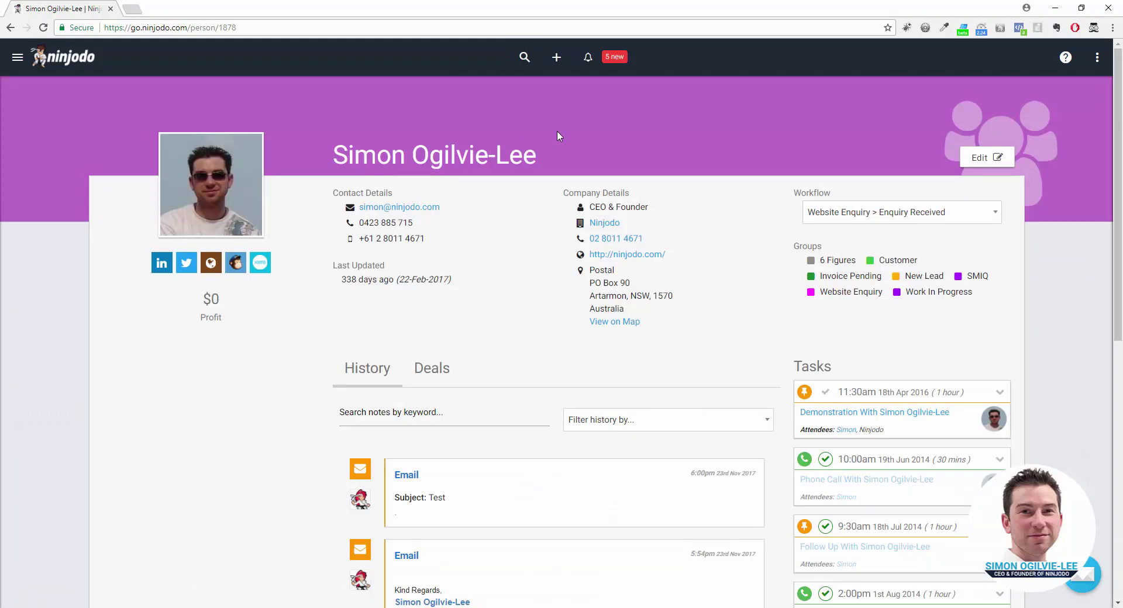
# - Add a new deal to the contact using the Consulting deal template
pyautogui.click(432, 372)
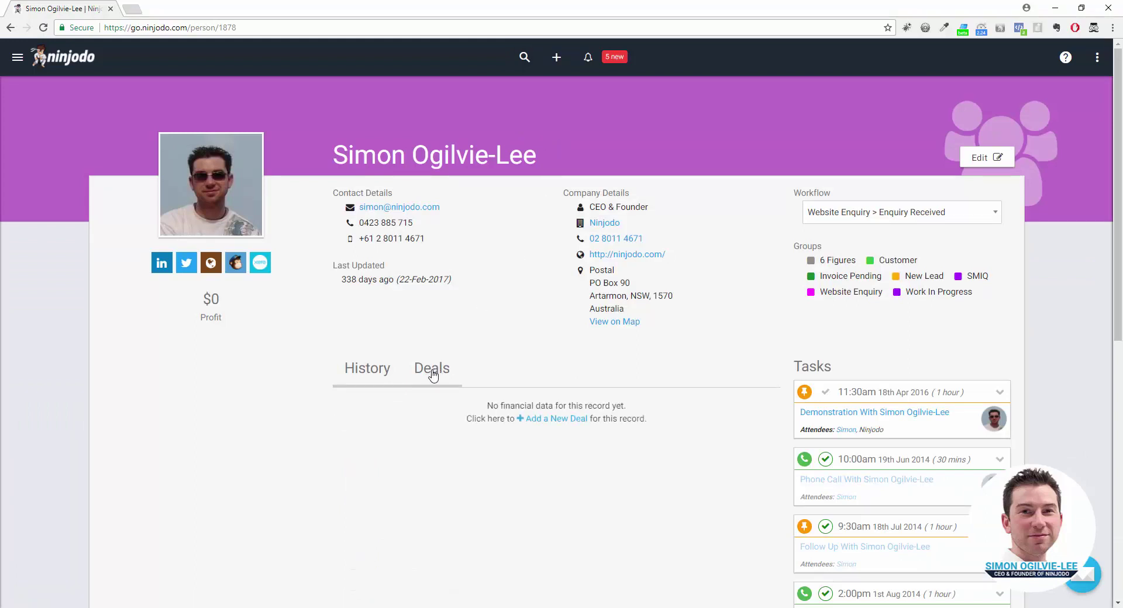
pyautogui.click(548, 420)
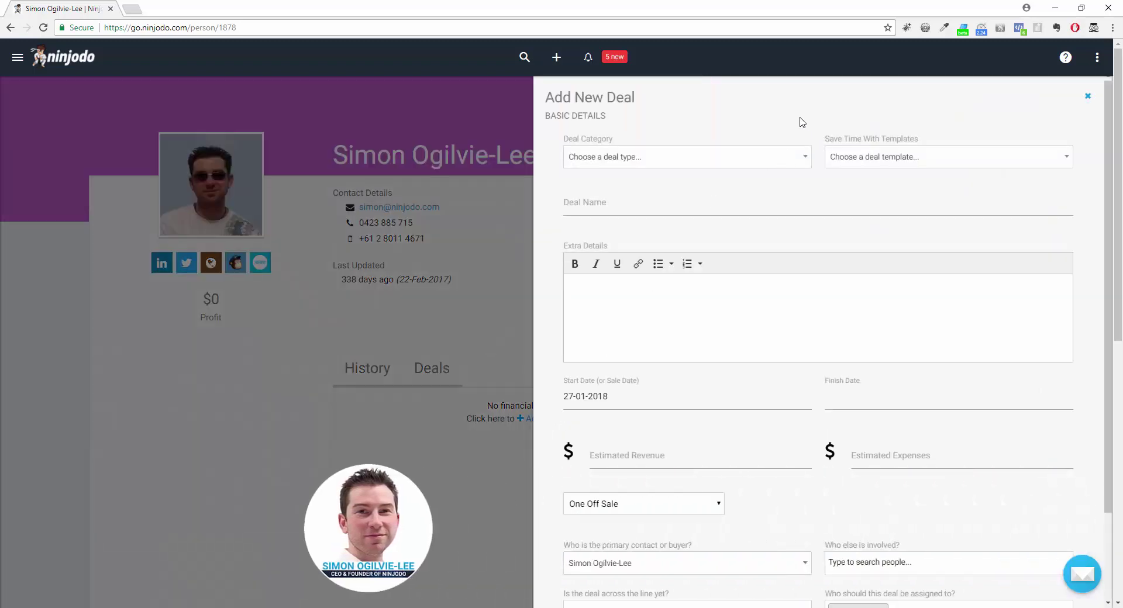
pyautogui.click(877, 158)
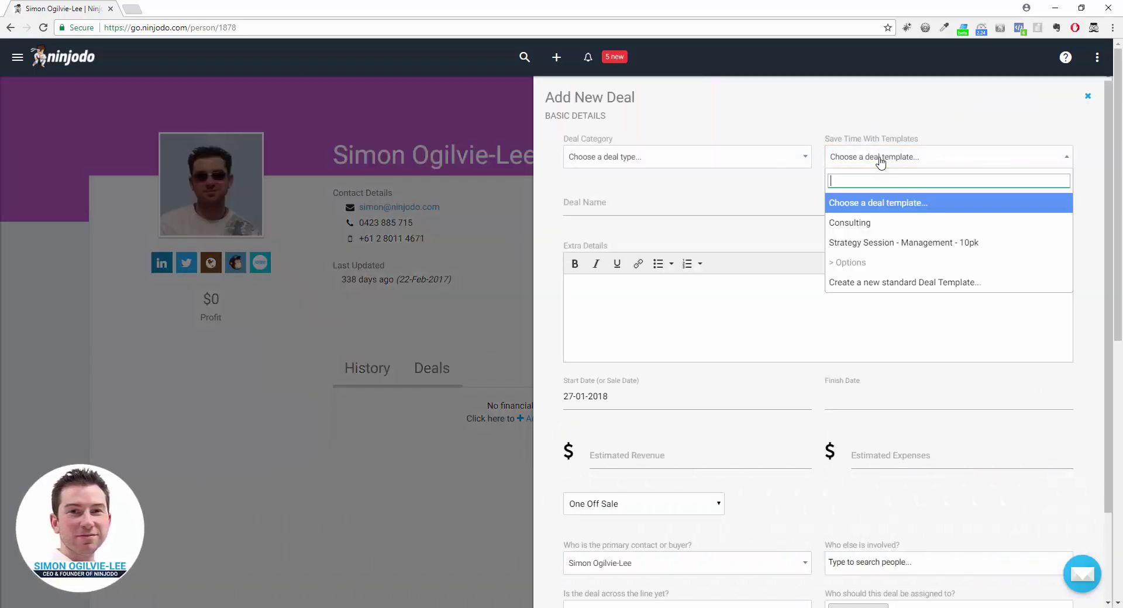
pyautogui.click(883, 224)
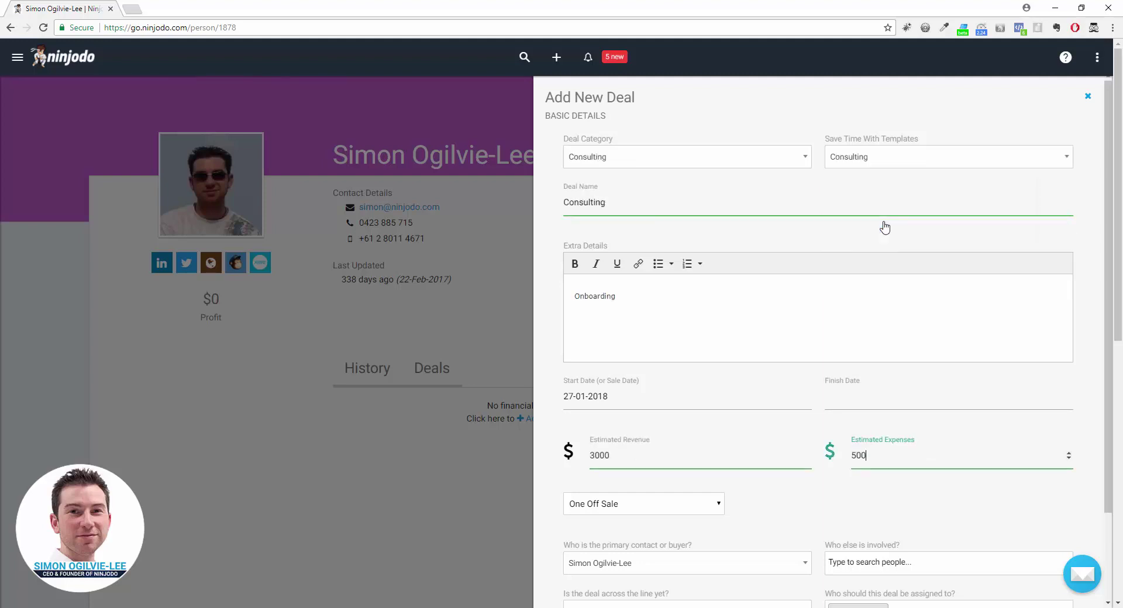
# - Name the deal "Consulting - Half Day" and extend its extra details to "Onboarding, Strategy, and implementation report"
pyautogui.click(683, 203)
pyautogui.write('- Half Day')
pyautogui.click(646, 292)
pyautogui.write(', s')
pyautogui.press('BackSpace')
pyautogui.write('Strategy, and ')
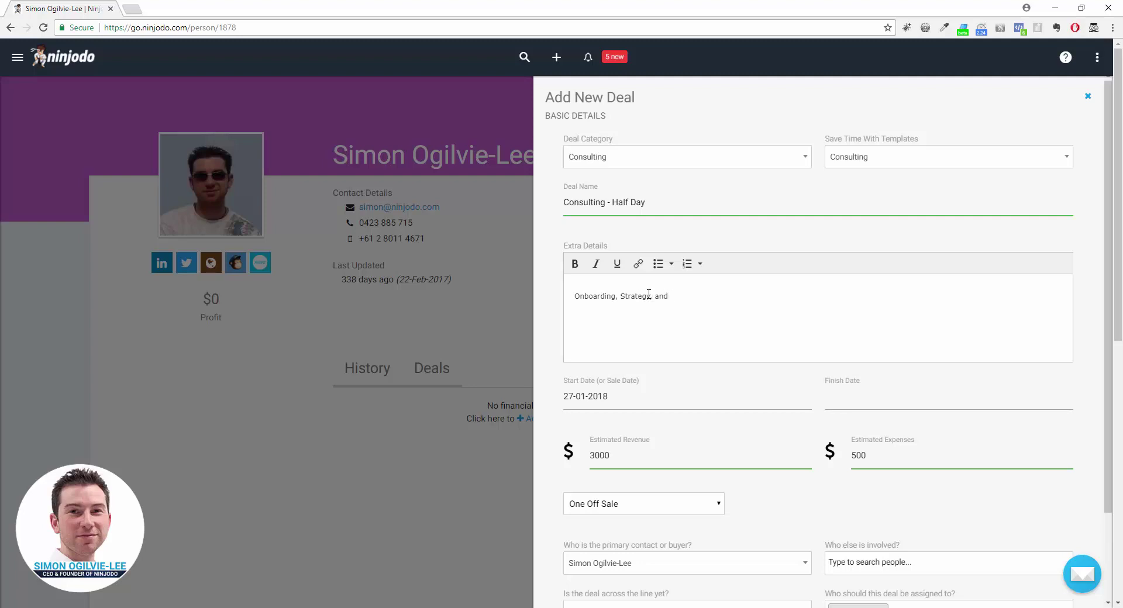
pyautogui.write('implementation report')
# - Review the deal's estimated expenses and remaining fields, and save the deal
pyautogui.scroll(-1, 639, 351)
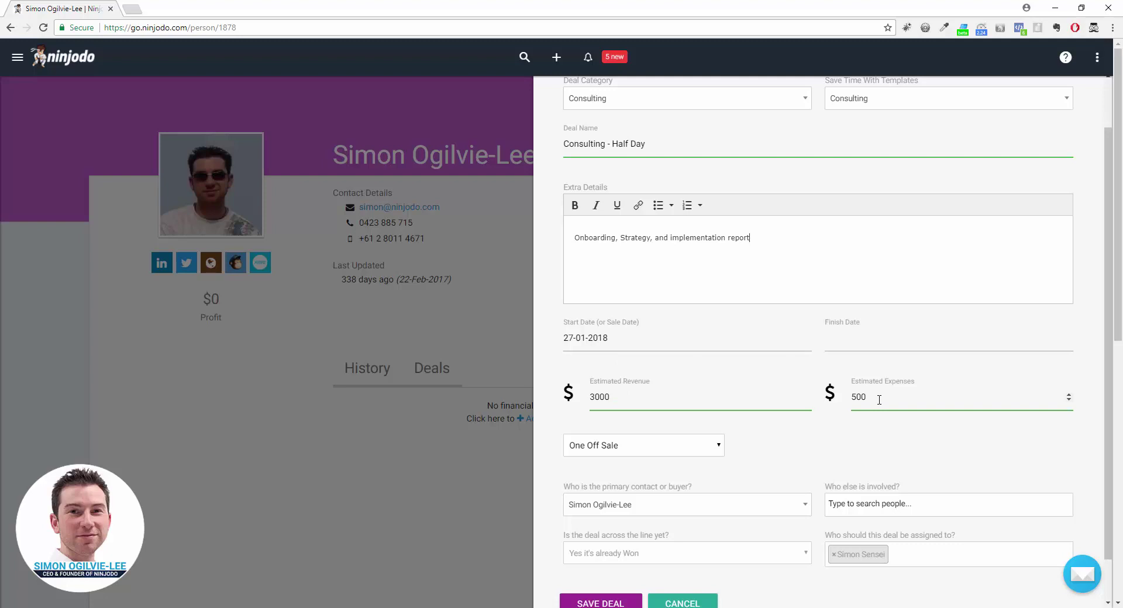
pyautogui.moveTo(879, 399); pyautogui.dragTo(847, 397)
pyautogui.scroll(-1, 672, 404)
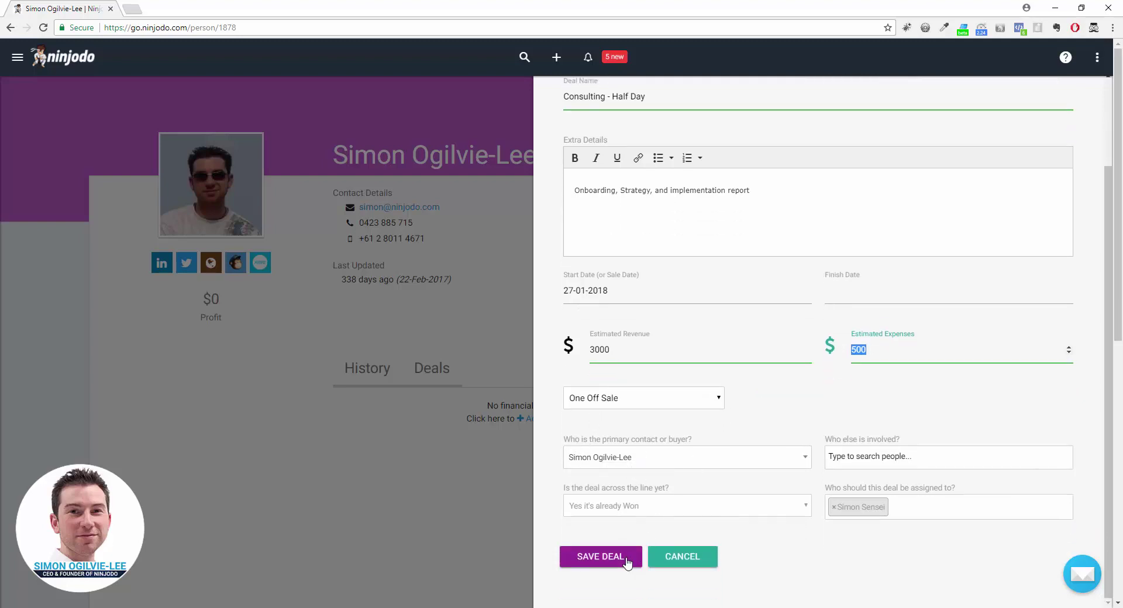
pyautogui.click(601, 556)
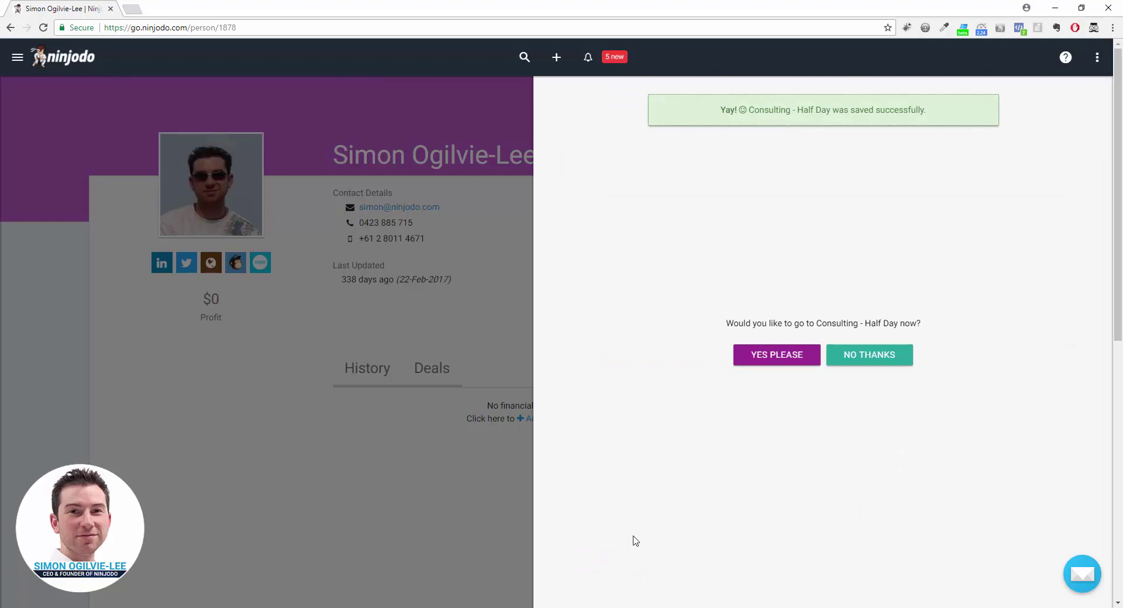
# - Open the saved Consulting - Half Day deal and start a Xero invoice from its revenue section
pyautogui.click(782, 358)
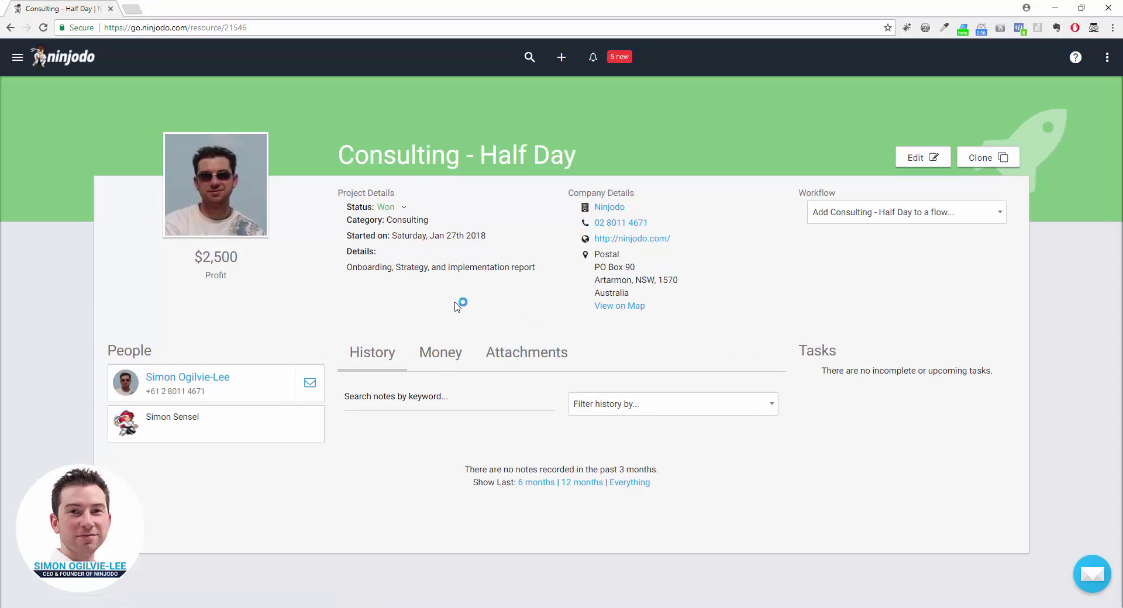
pyautogui.click(435, 356)
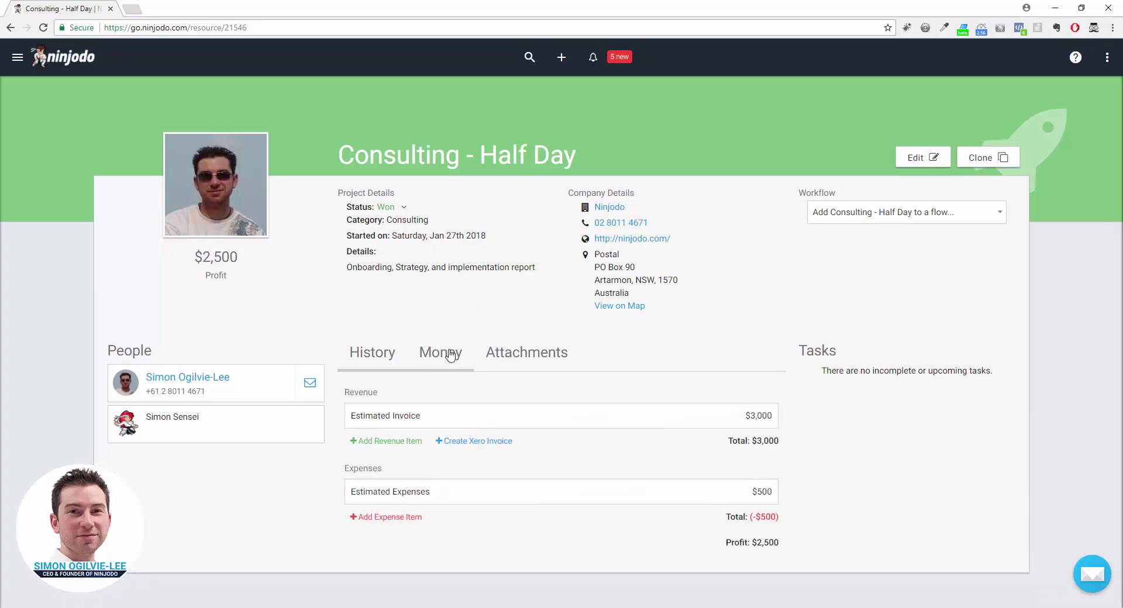
pyautogui.click(479, 442)
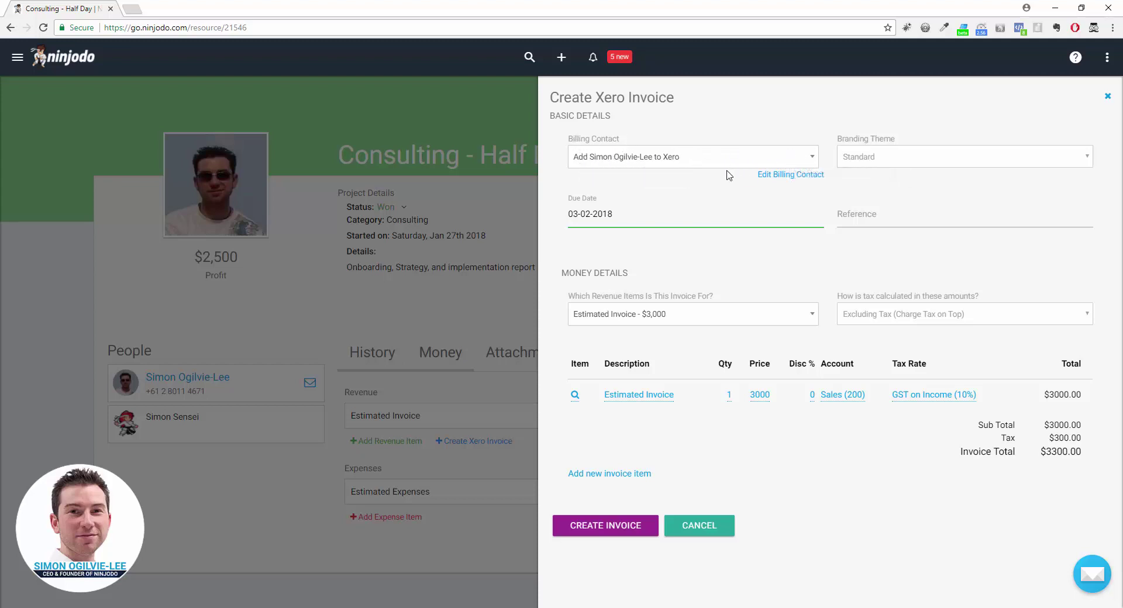
# - Examine the billing contact details and the available options for choosing a billing contact on the invoice
pyautogui.click(789, 176)
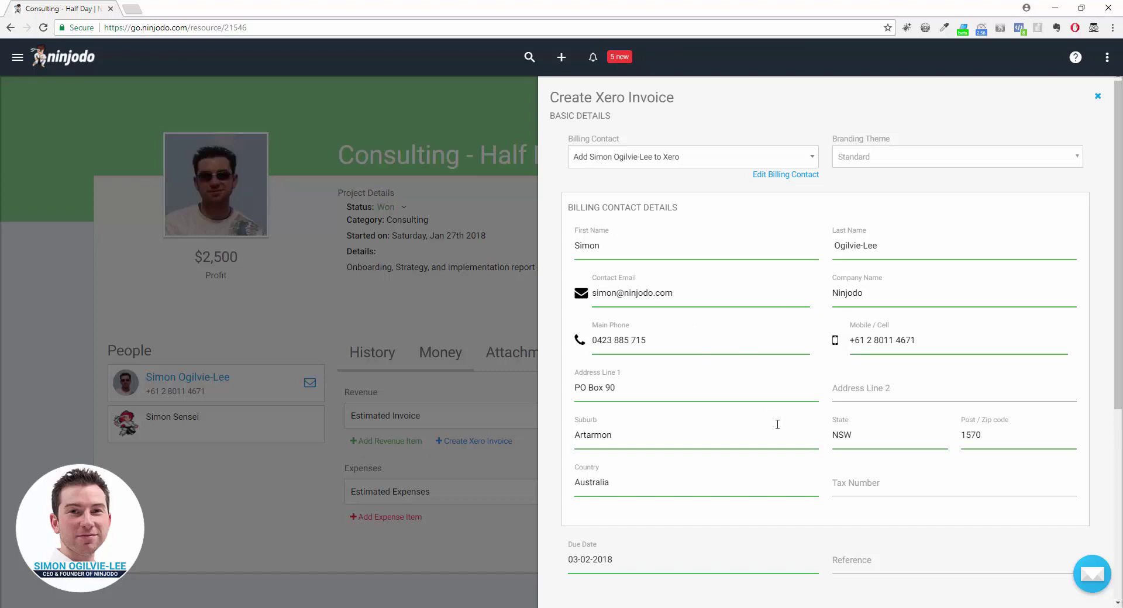
pyautogui.click(785, 176)
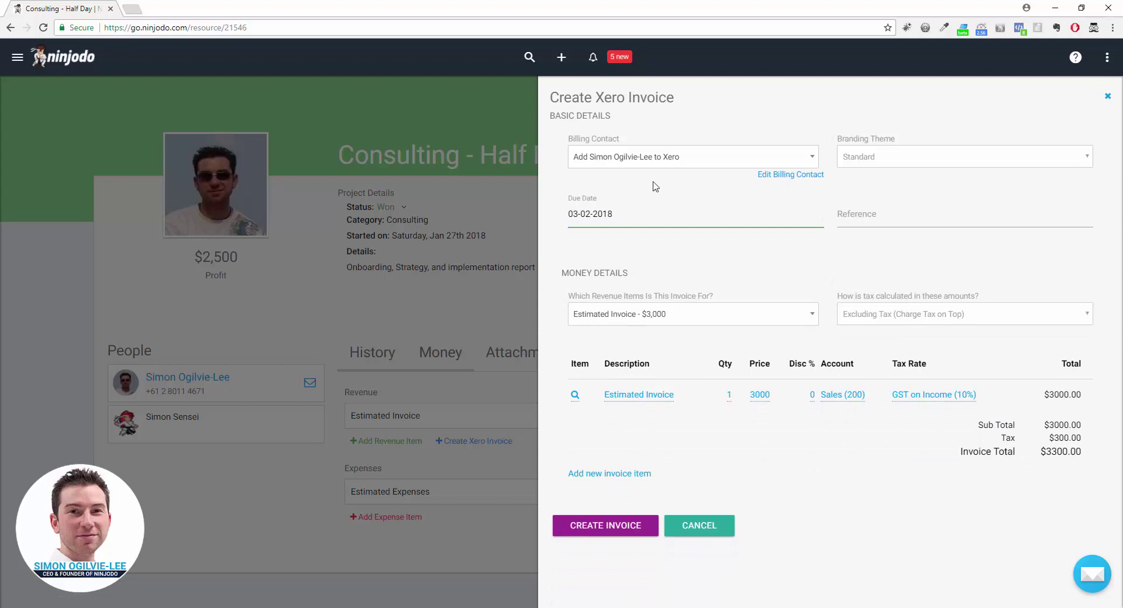
pyautogui.click(673, 165)
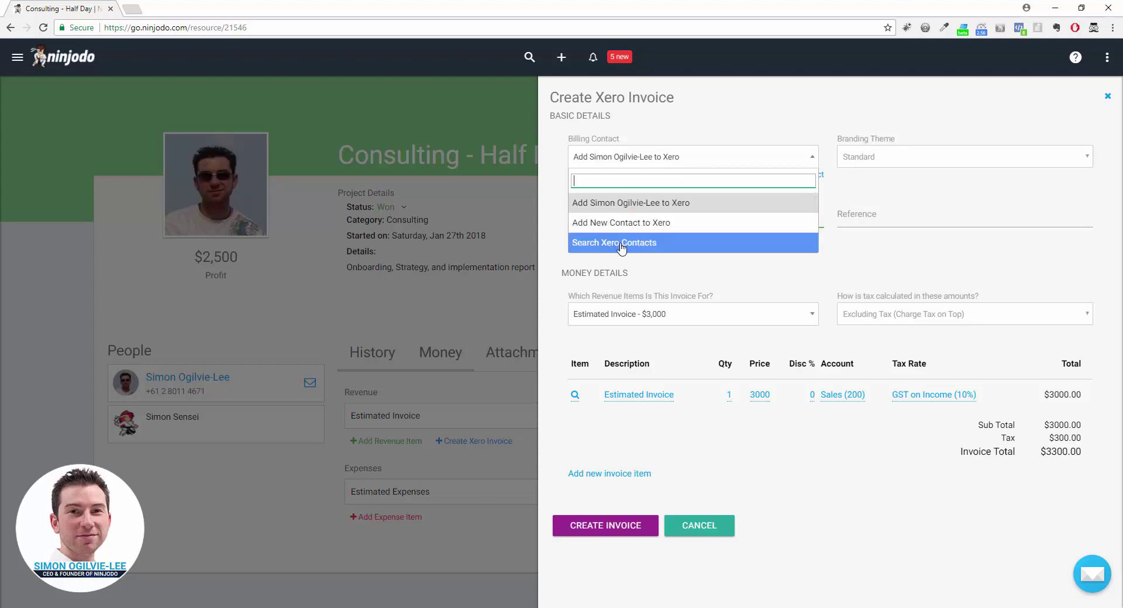
pyautogui.click(695, 124)
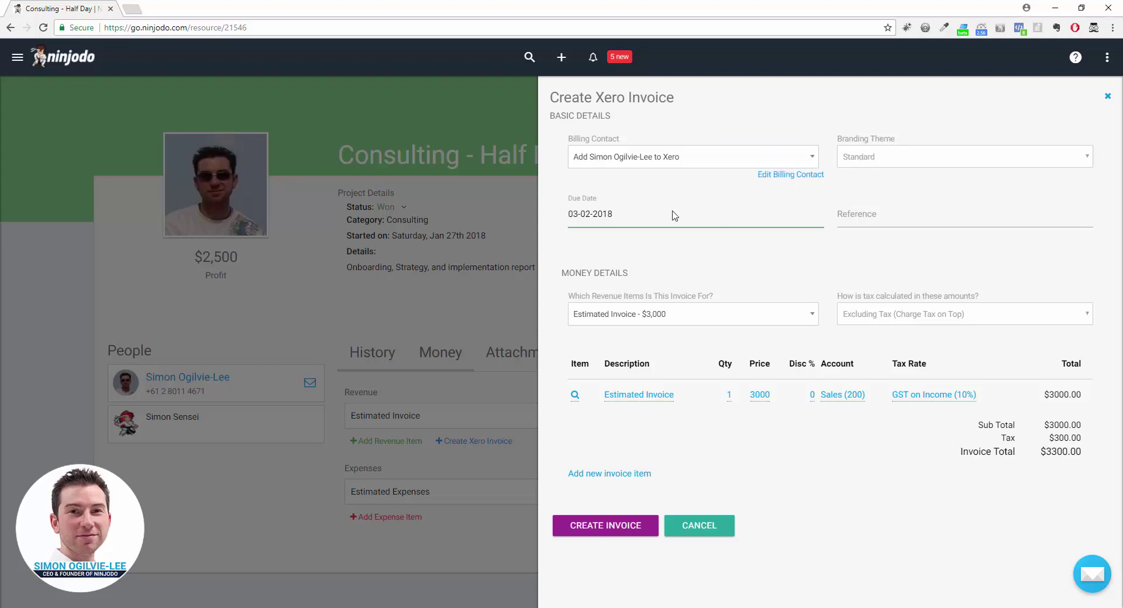
# - Check the invoice's reference field and the revenue items that it can cover
pyautogui.click(879, 212)
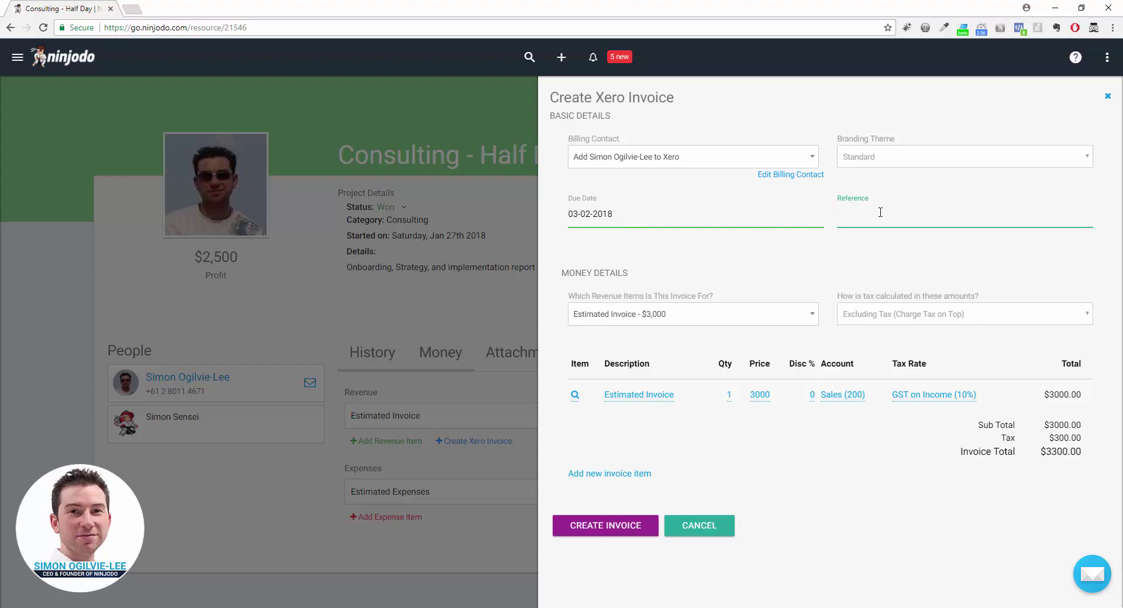
pyautogui.click(833, 252)
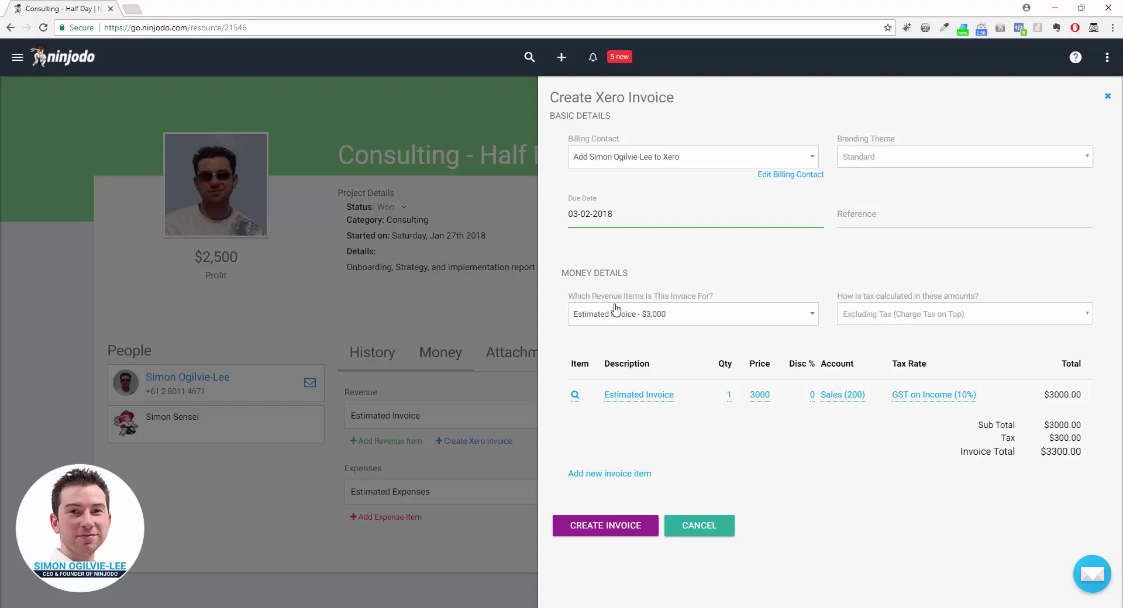
pyautogui.click(768, 317)
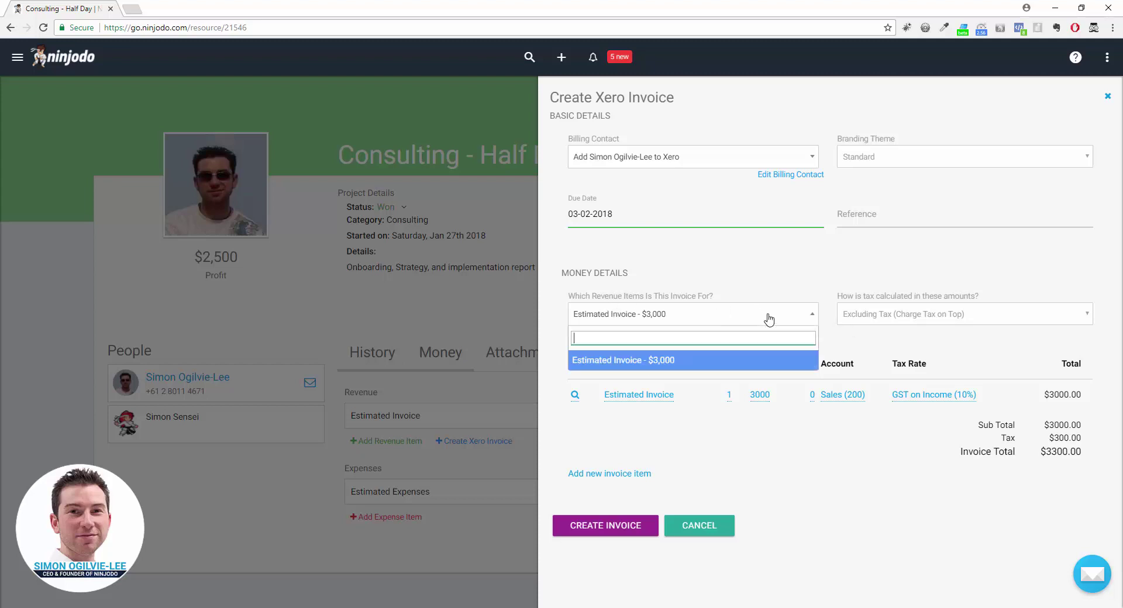
pyautogui.click(747, 291)
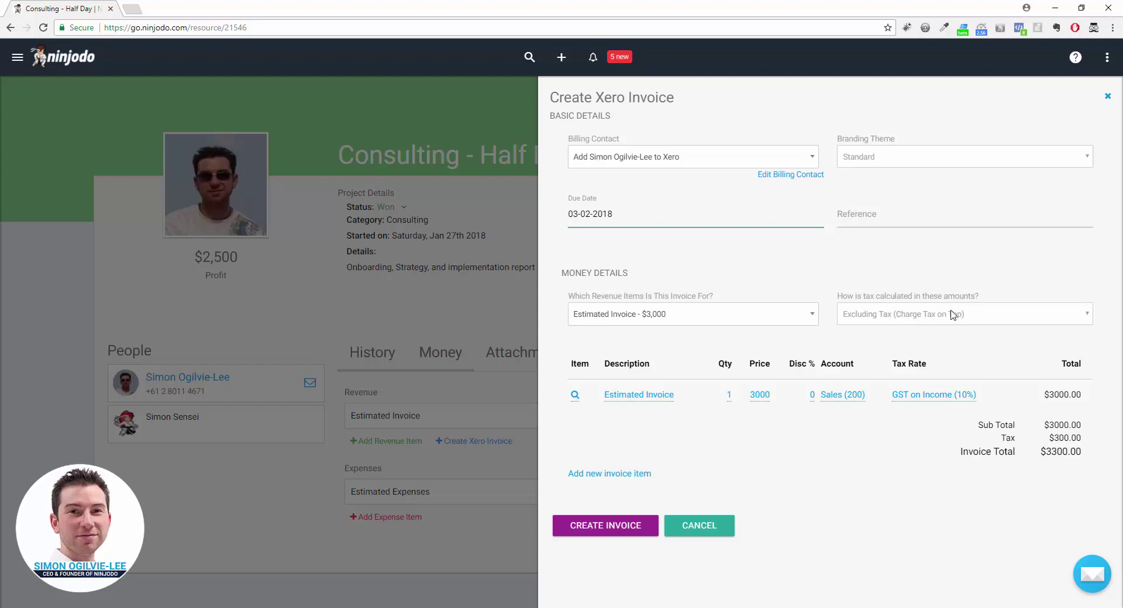
# - Try the tax calculation as Including Tax (Amount Has Tax Included), and return it to Excluding Tax (Charge Tax on Top)
pyautogui.click(969, 317)
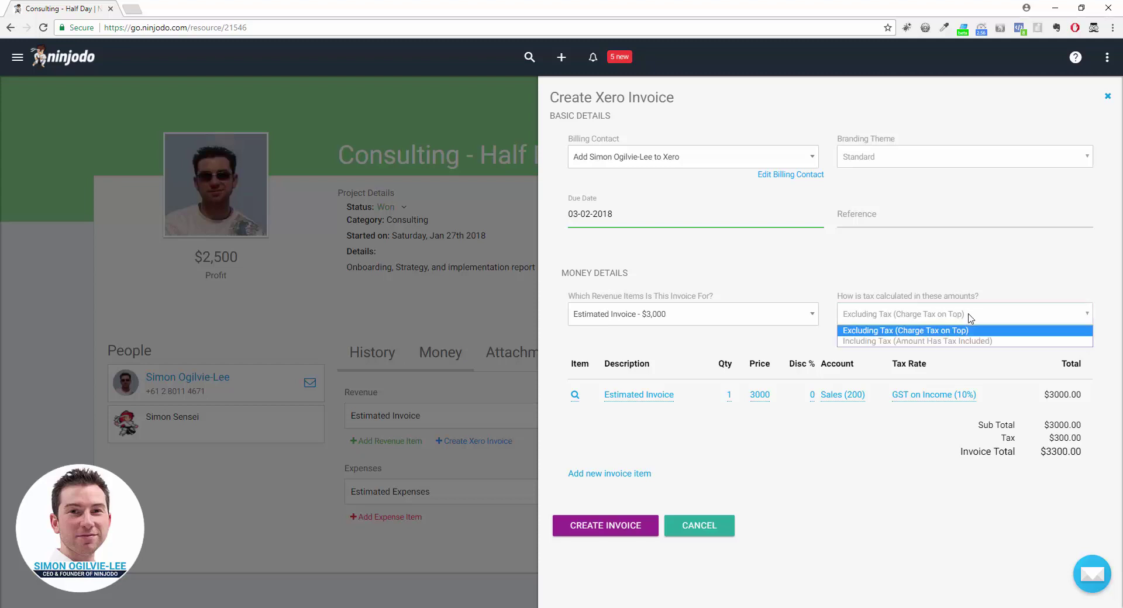
pyautogui.click(932, 342)
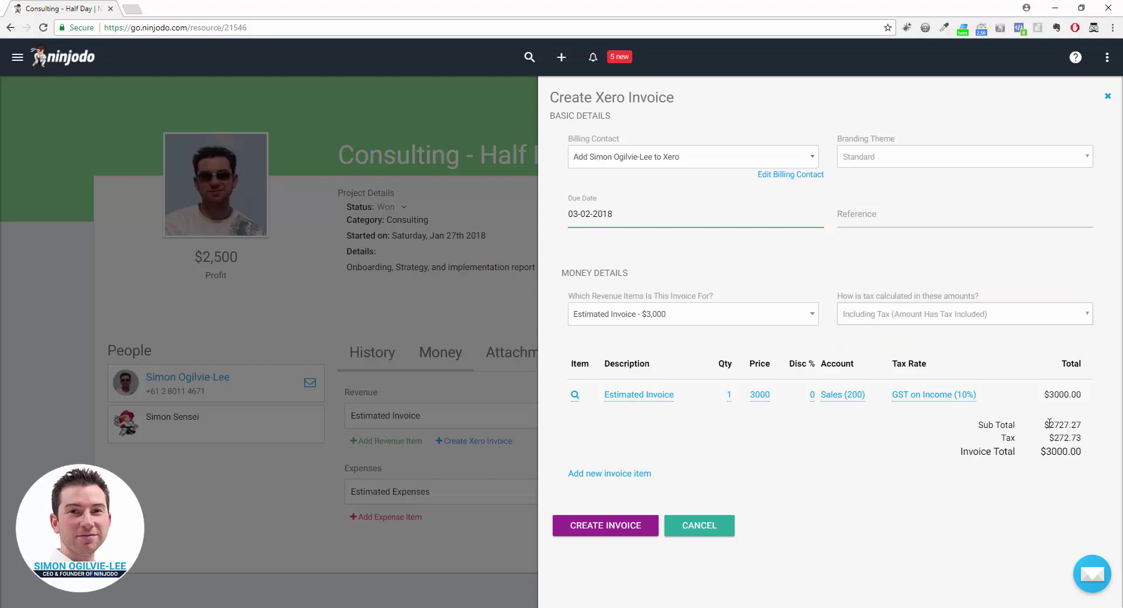
pyautogui.click(968, 317)
pyautogui.click(934, 335)
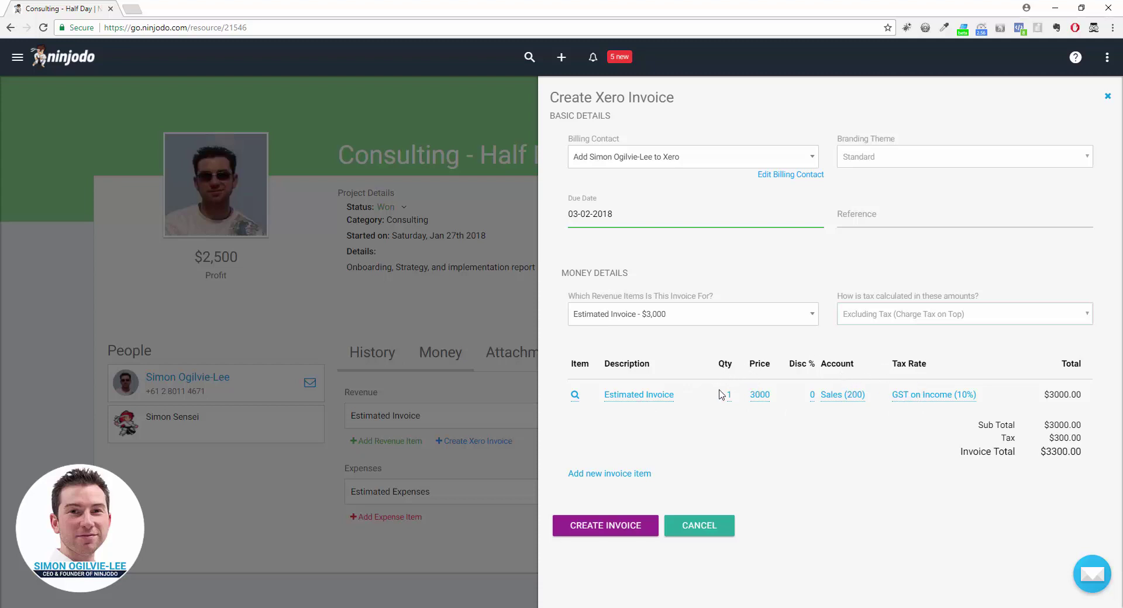
# - Change the invoice line's description to "Consulting Services"
pyautogui.click(645, 402)
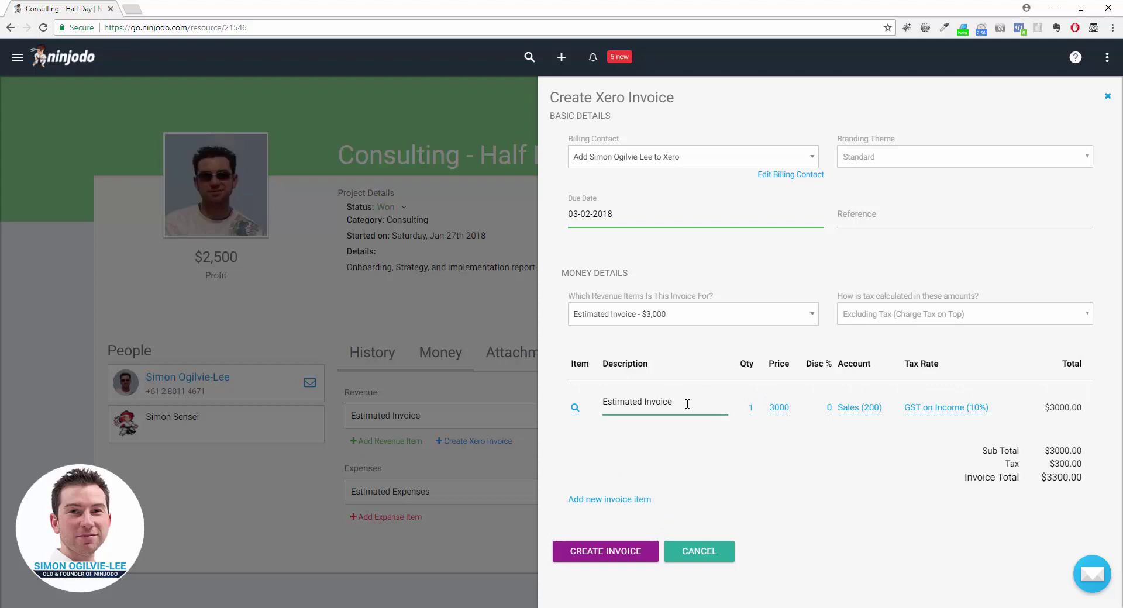
pyautogui.moveTo(687, 402); pyautogui.dragTo(610, 404)
pyautogui.write('Consulting Service')
pyautogui.click(697, 441)
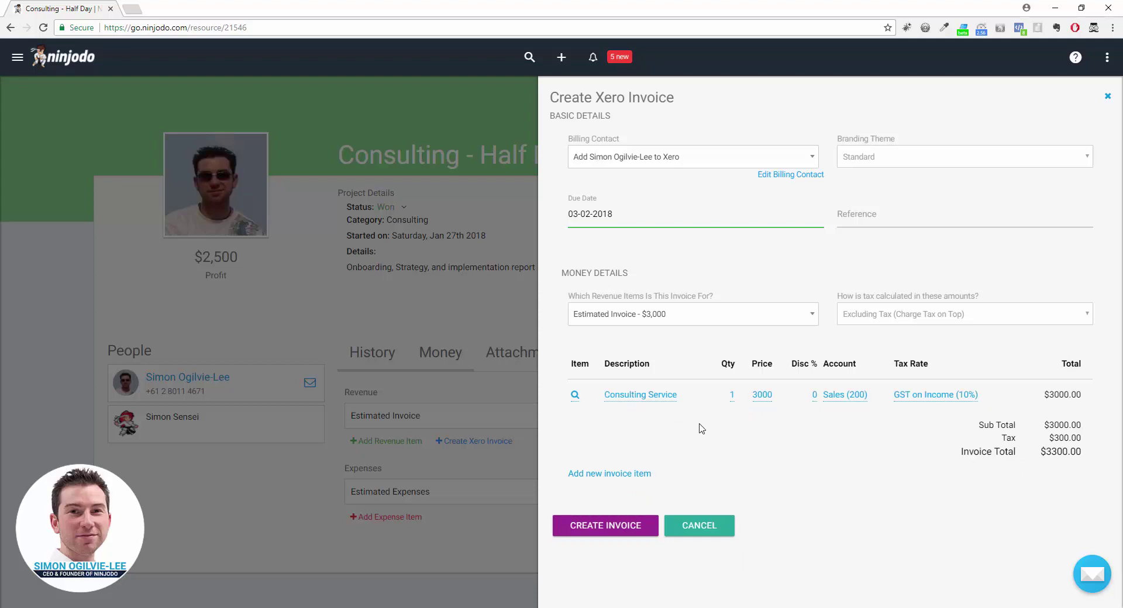
pyautogui.click(676, 402)
pyautogui.write('s')
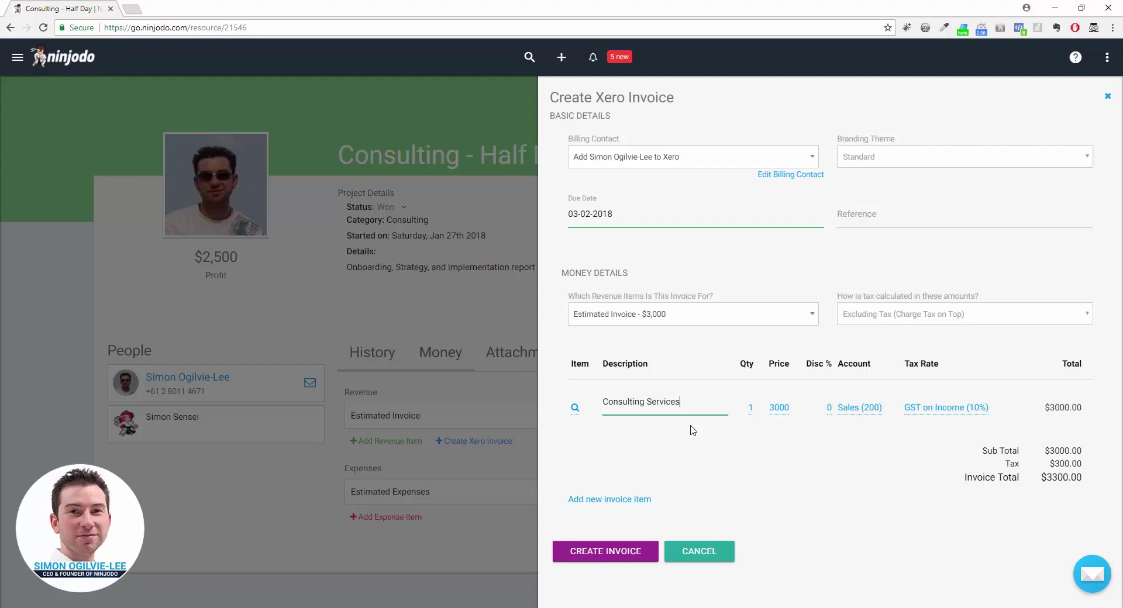
pyautogui.click(692, 435)
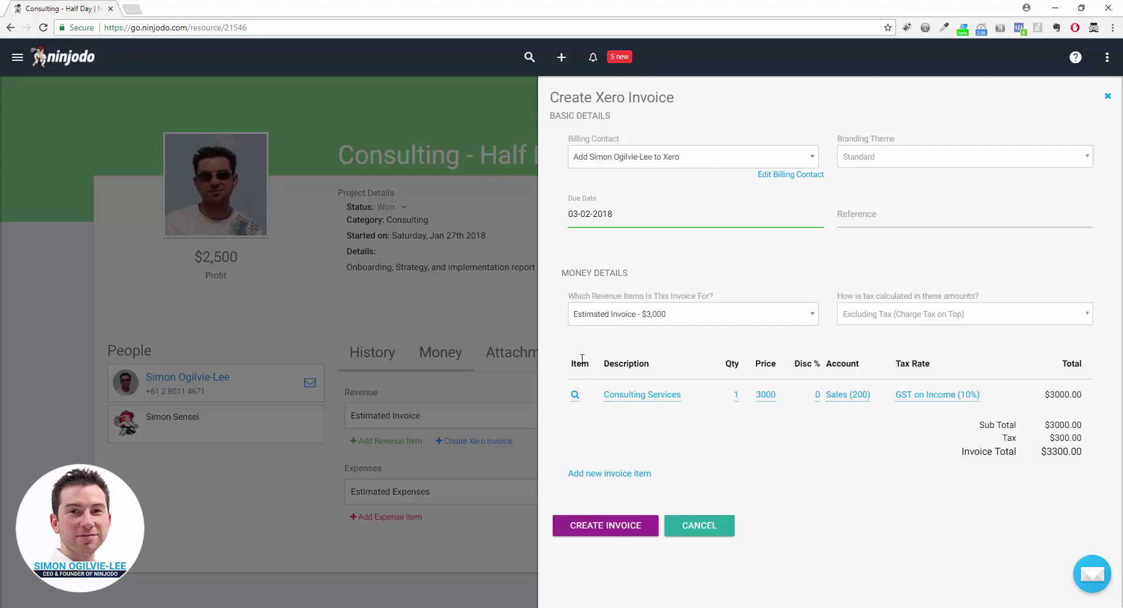
# - Try the GB9-White inventory item on the invoice line, and clear the item selection
pyautogui.click(574, 398)
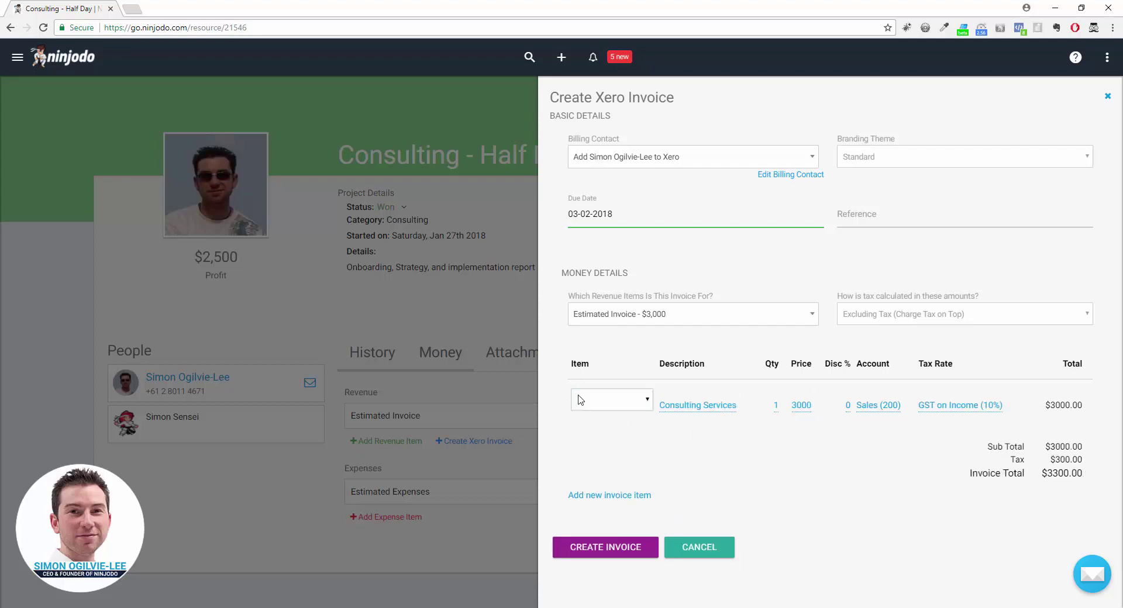
pyautogui.click(638, 403)
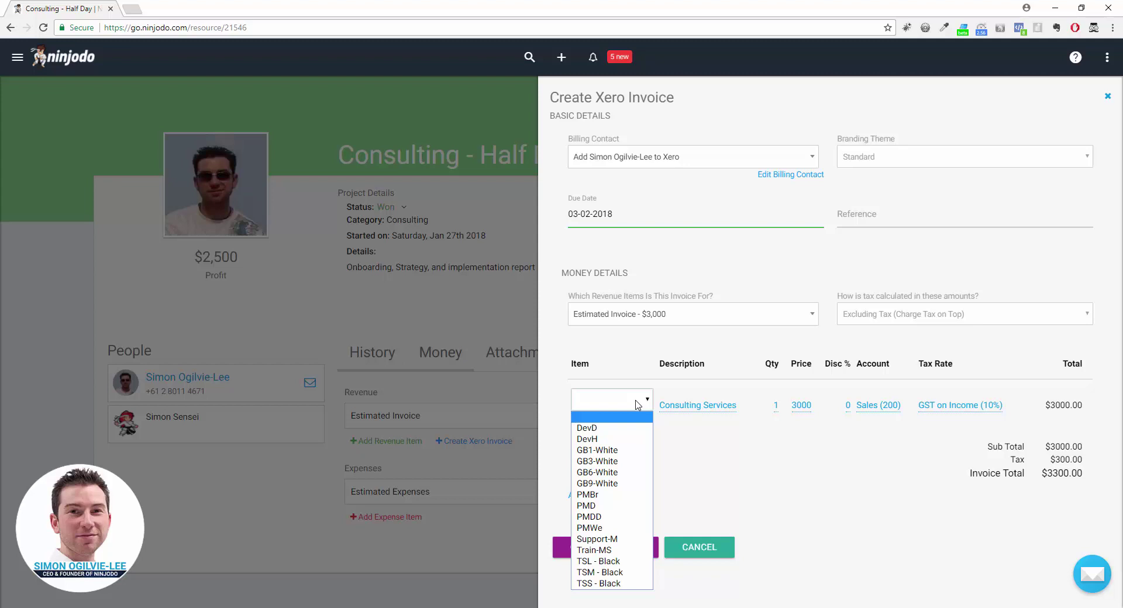
pyautogui.click(617, 483)
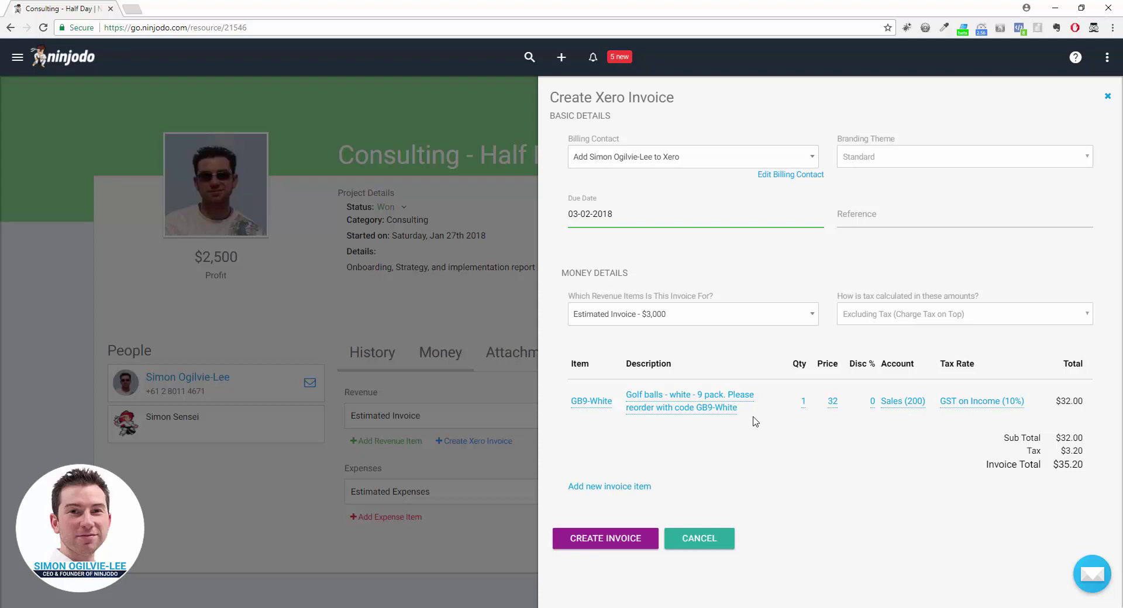
pyautogui.click(604, 403)
pyautogui.click(622, 403)
pyautogui.click(621, 416)
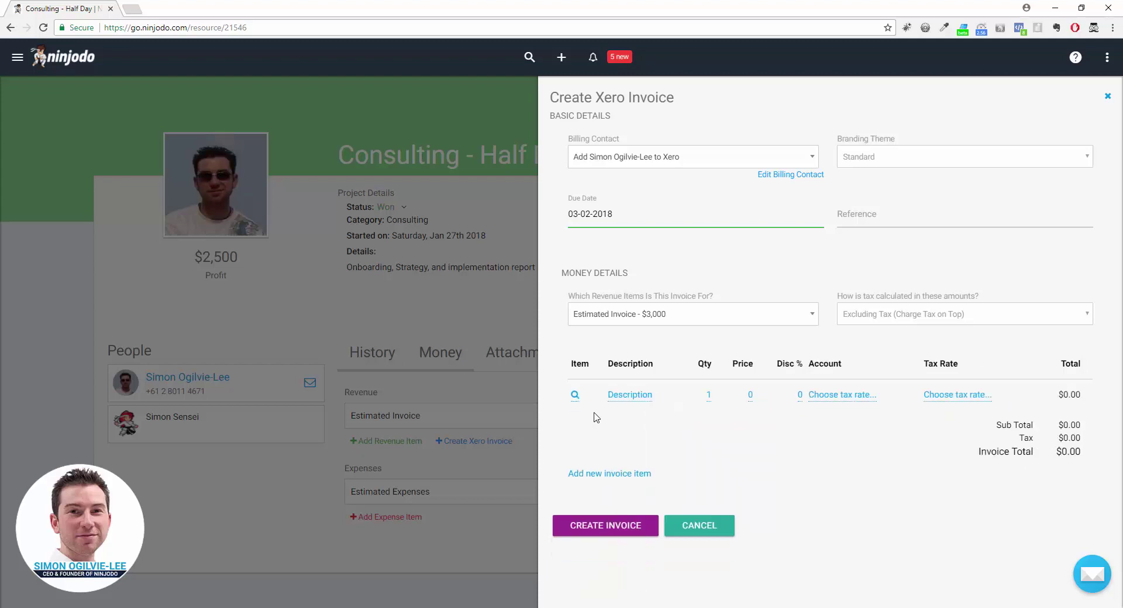
# - Fill the invoice line with description "Consulting Service", quantity 1, price 3000, account Sales (200) and tax rate GST on Income (10%)
pyautogui.click(643, 402)
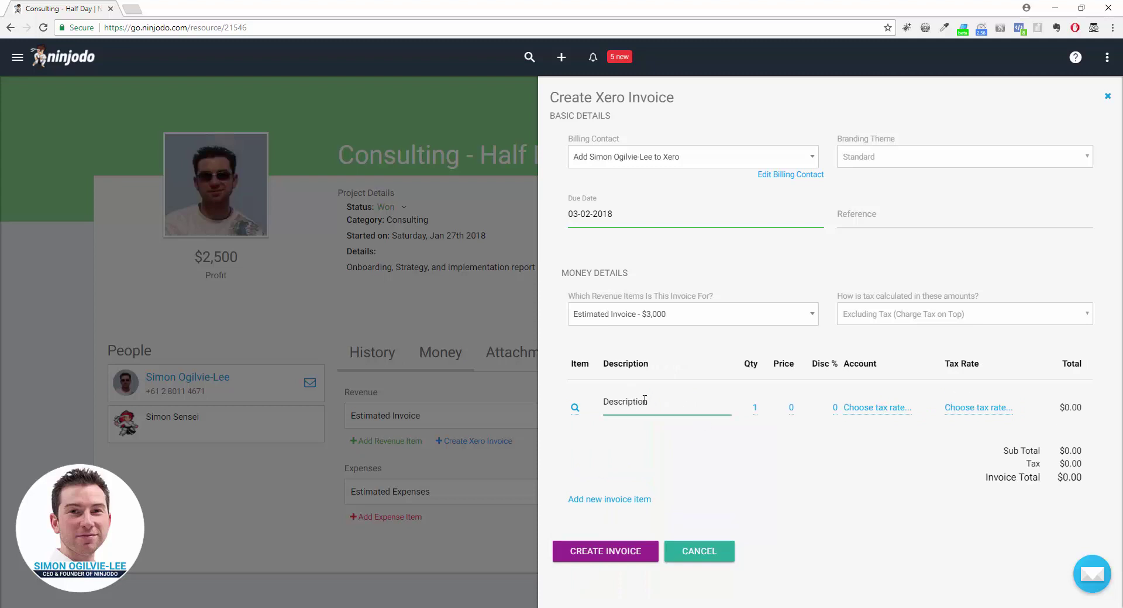
pyautogui.write('Consulting Service')
pyautogui.press('Tab')
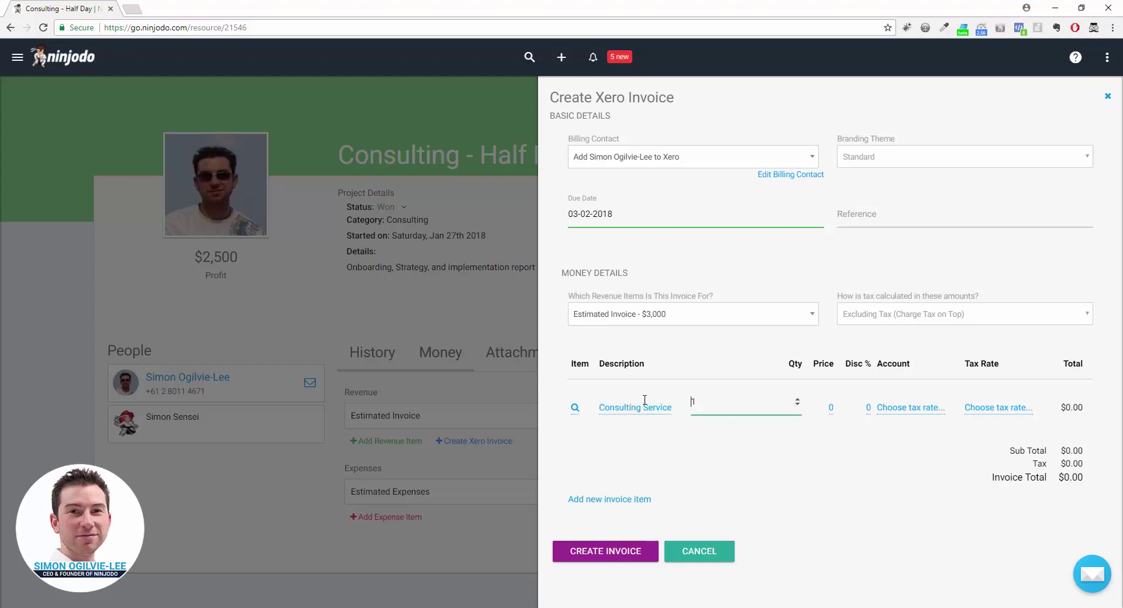
pyautogui.press('Tab')
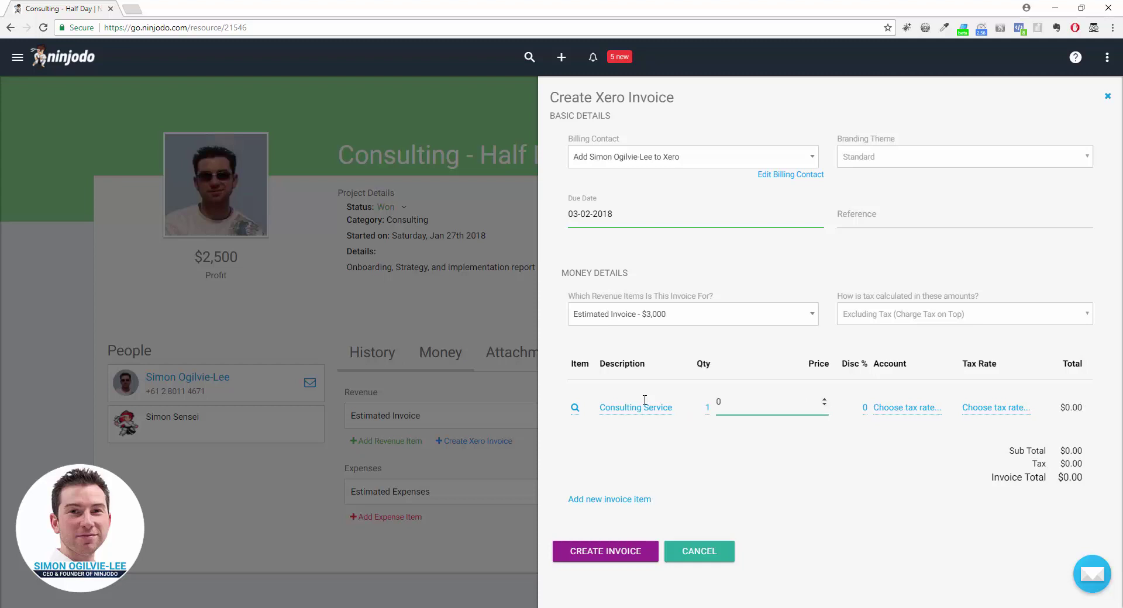
pyautogui.write('3000')
pyautogui.press('Tab')
pyautogui.press('Tab')
pyautogui.press('Tab')
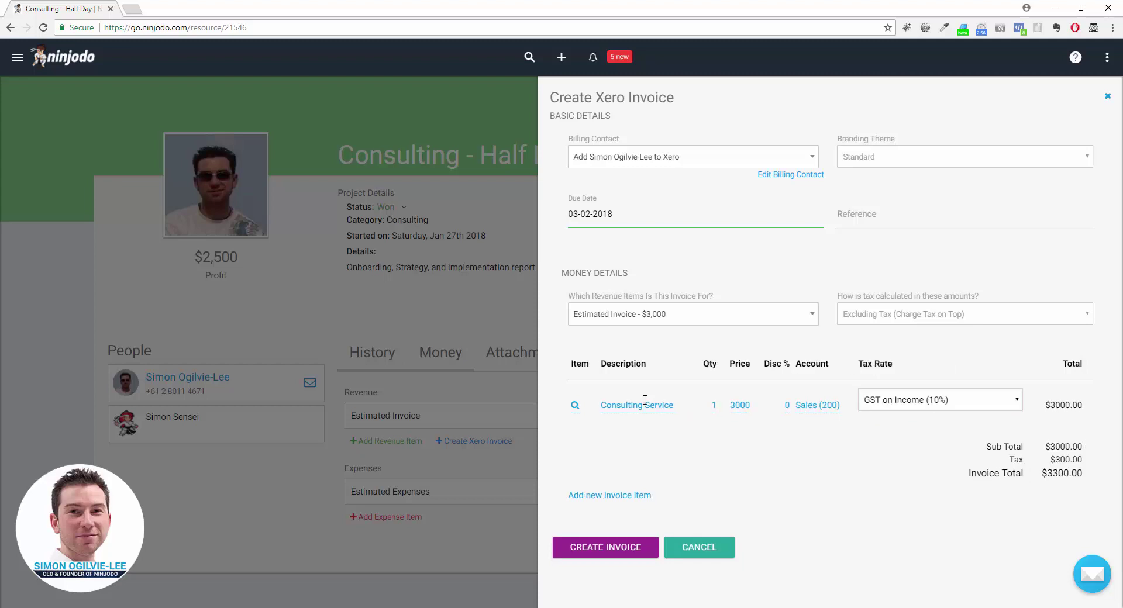
pyautogui.press('Tab')
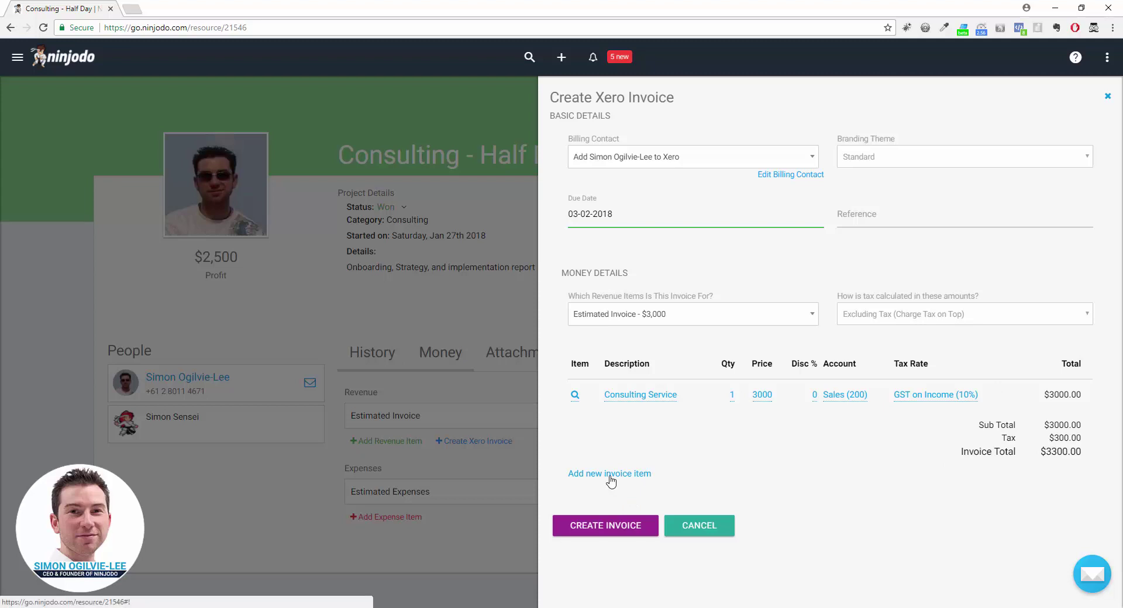
# - Try adding a second invoice line, remove it again, and create the Xero invoice
pyautogui.click(582, 475)
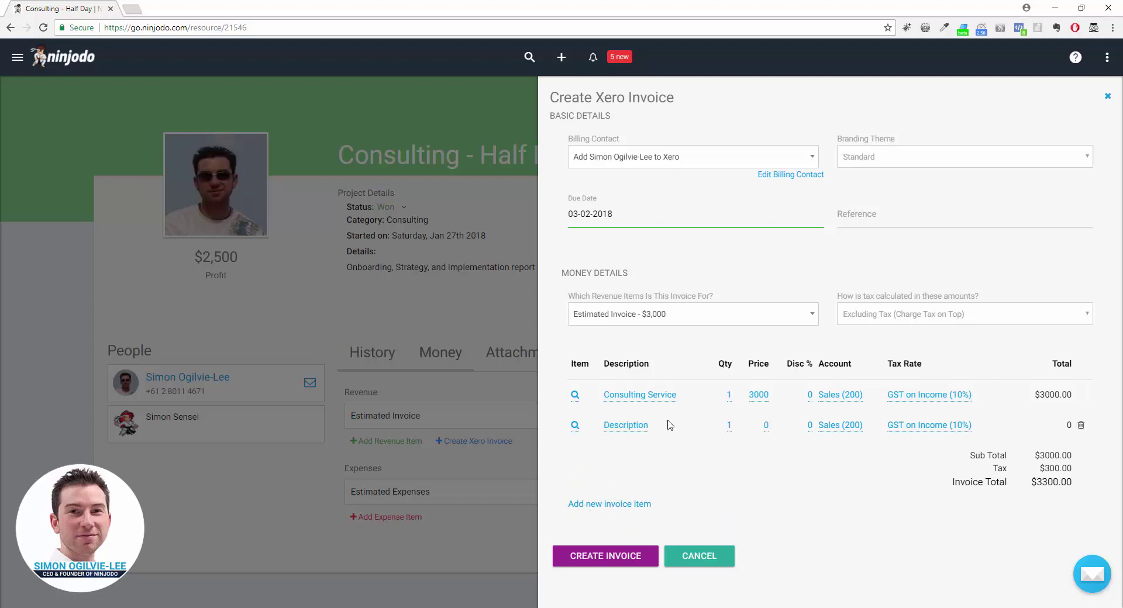
pyautogui.click(1080, 425)
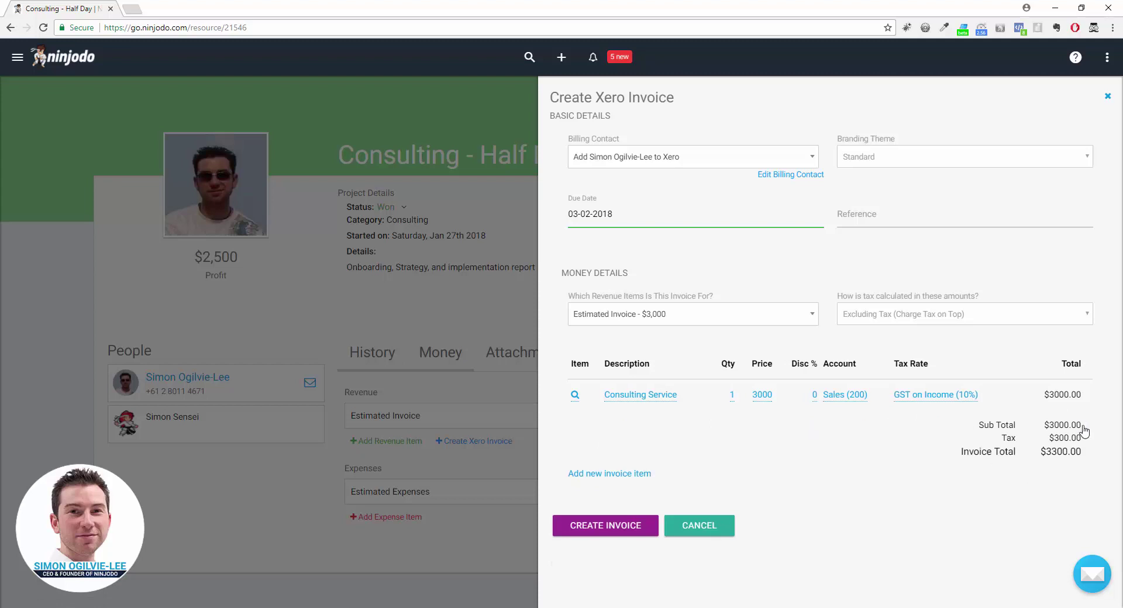
pyautogui.click(611, 528)
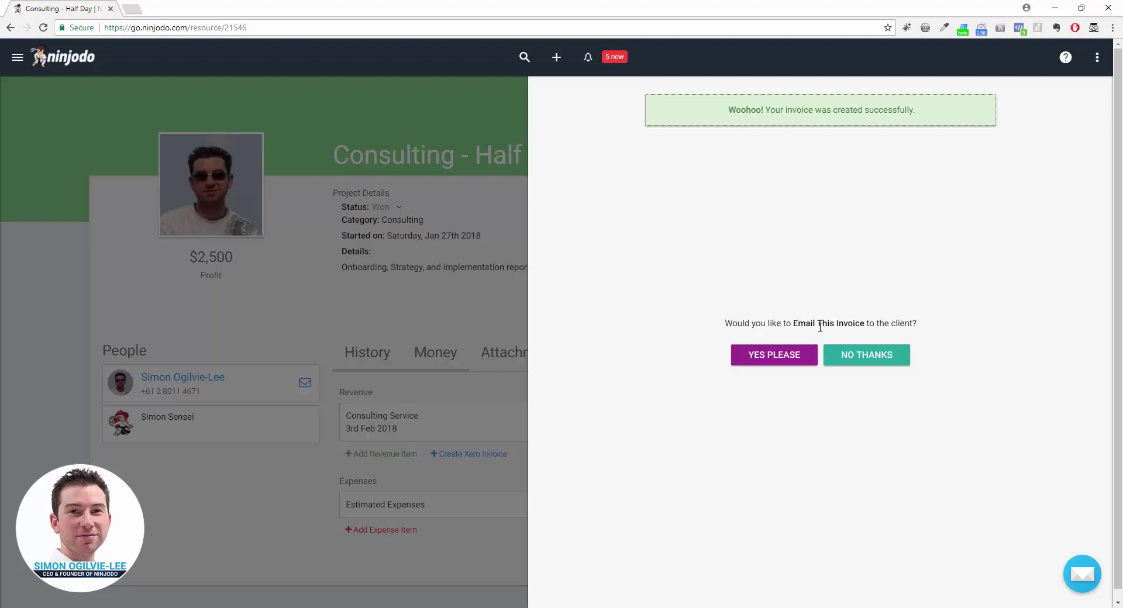
# - Try to email the invoice to the client with the line "Looking forward to getting started on Monday." added, and abandon the email
pyautogui.click(773, 355)
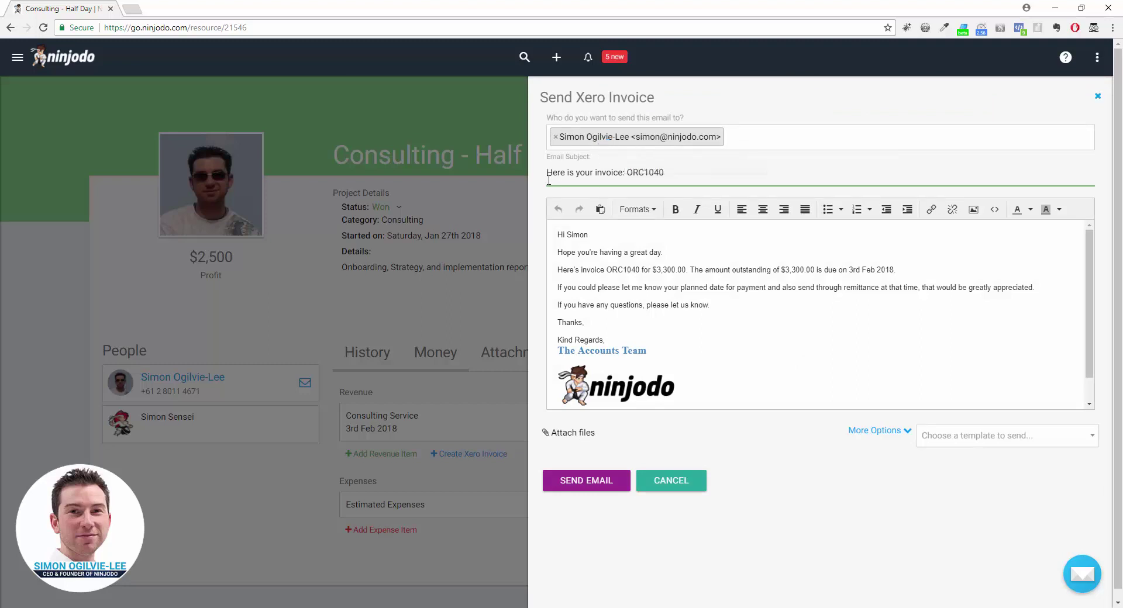
pyautogui.doubleClick(641, 178)
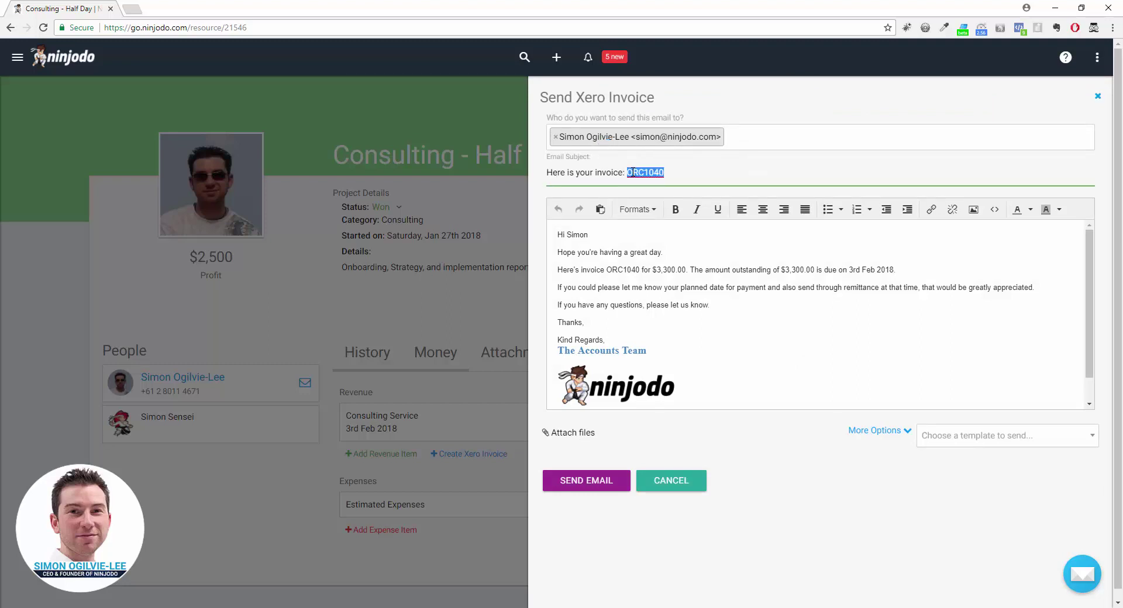
pyautogui.doubleClick(623, 270)
pyautogui.click(662, 269)
pyautogui.press('Return')
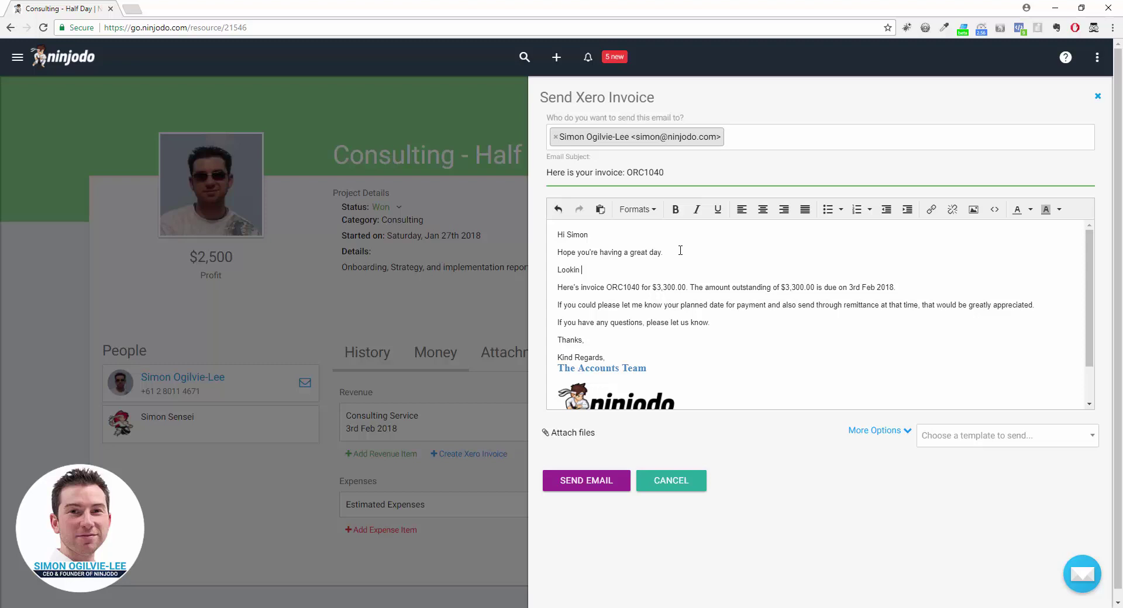
pyautogui.write('Looking forward to getting started on Monday.')
pyautogui.click(593, 488)
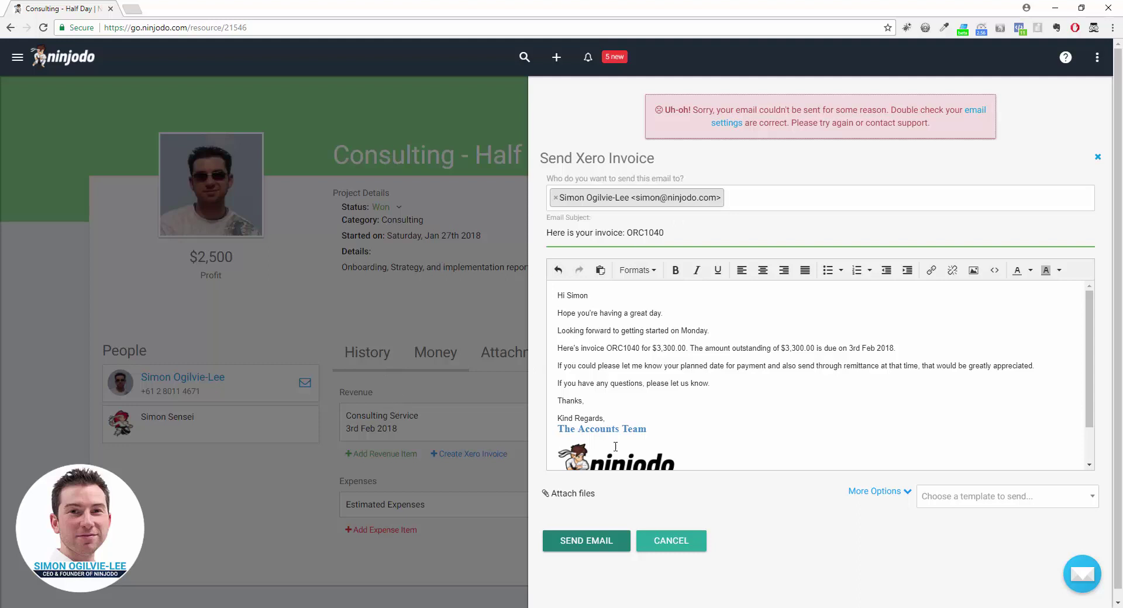
pyautogui.click(674, 543)
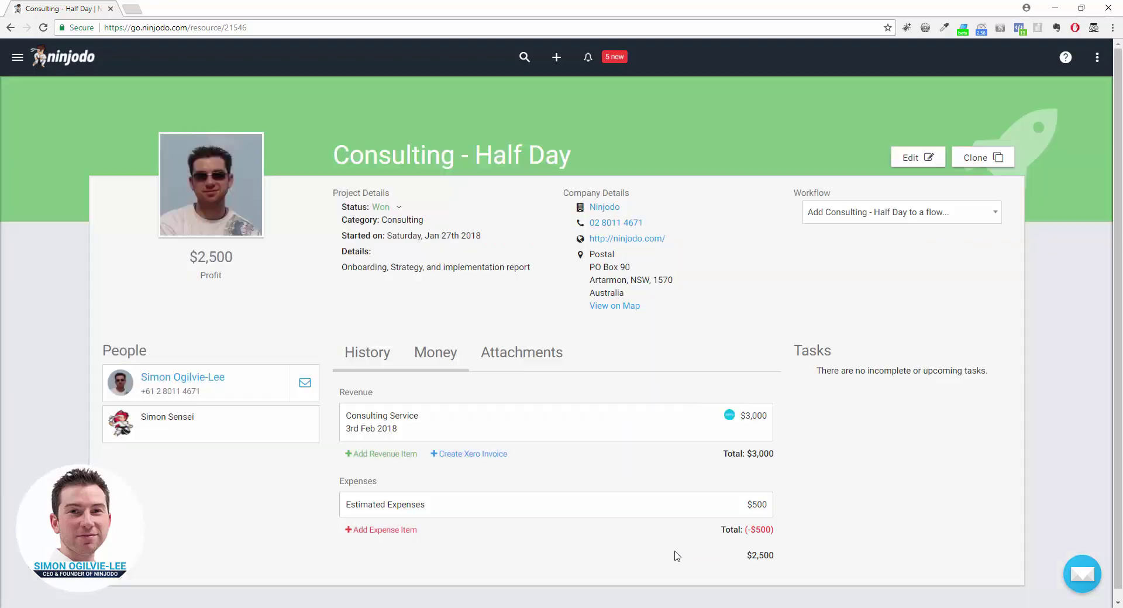
# - Open the Consulting Service invoice in Xero from the deal's revenue item and start editing it
pyautogui.click(729, 417)
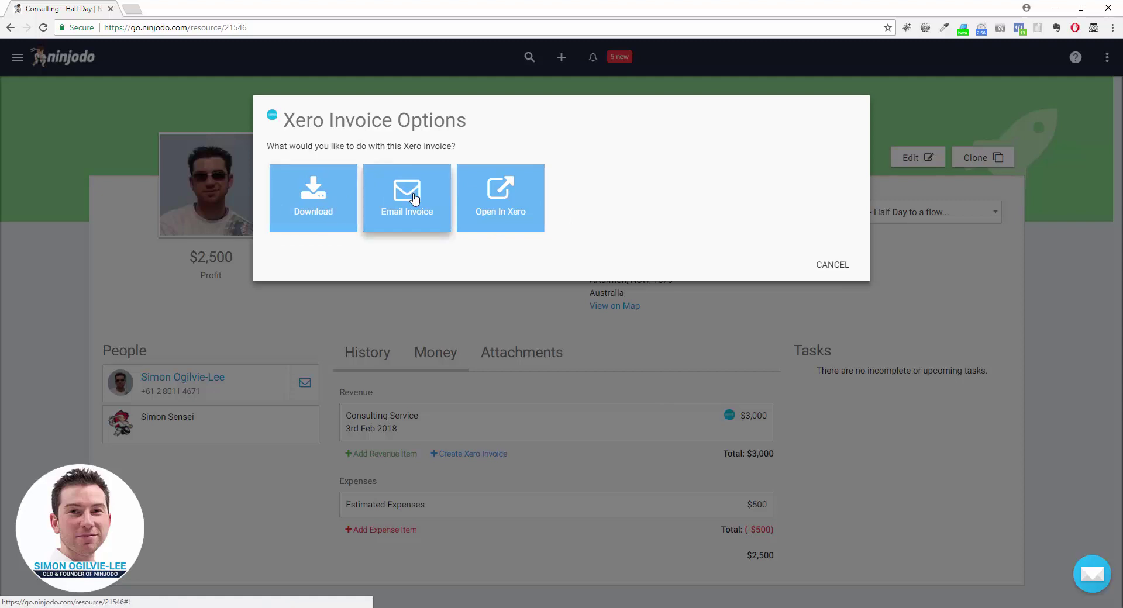
pyautogui.click(496, 197)
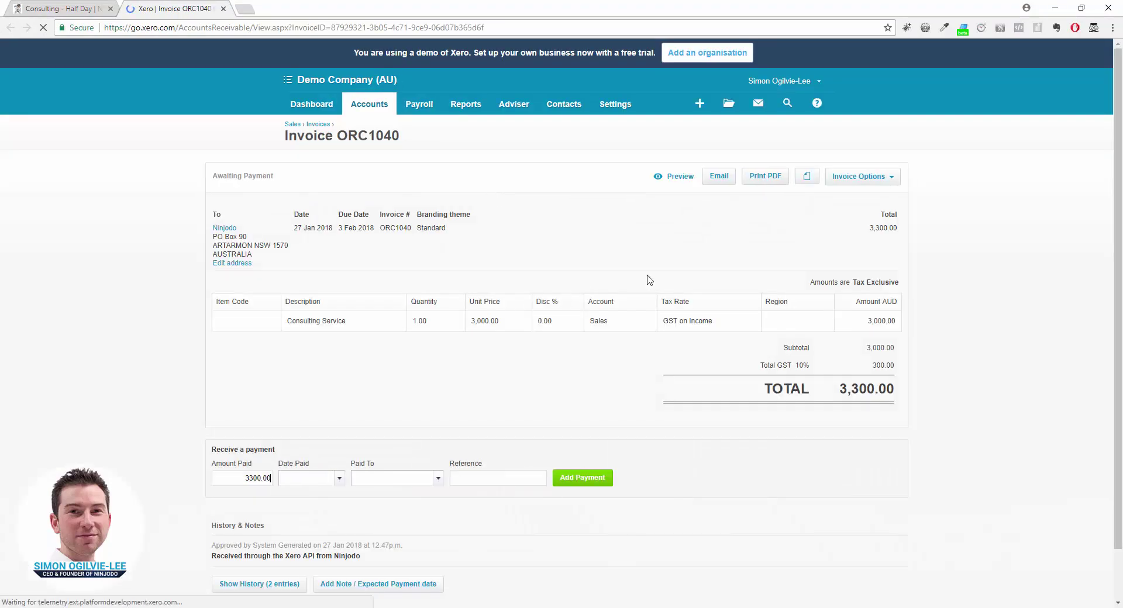
pyautogui.click(895, 183)
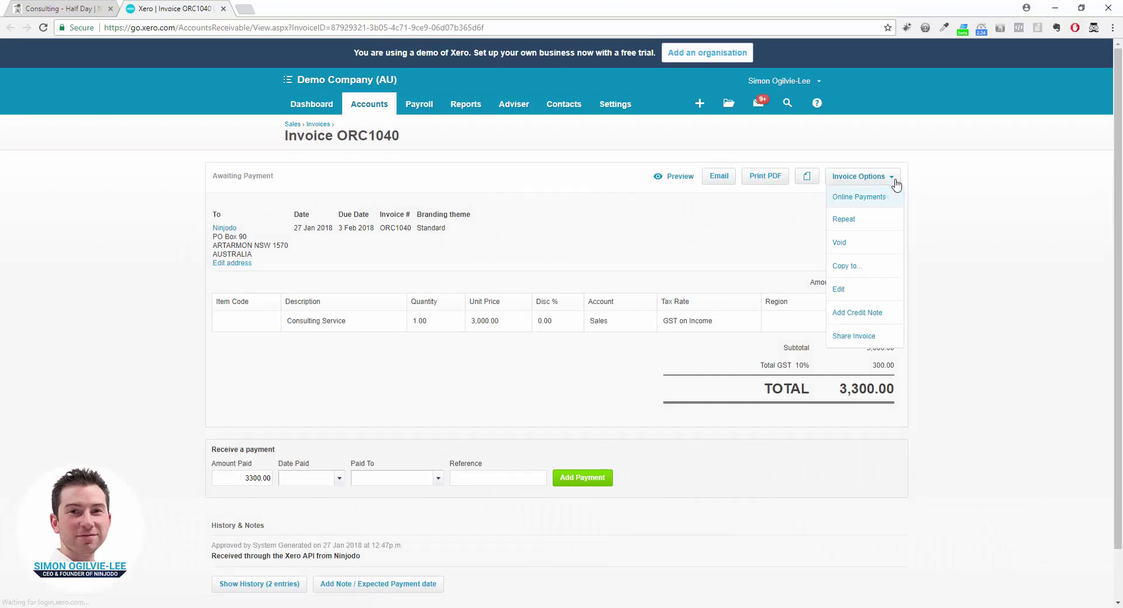
pyautogui.click(854, 291)
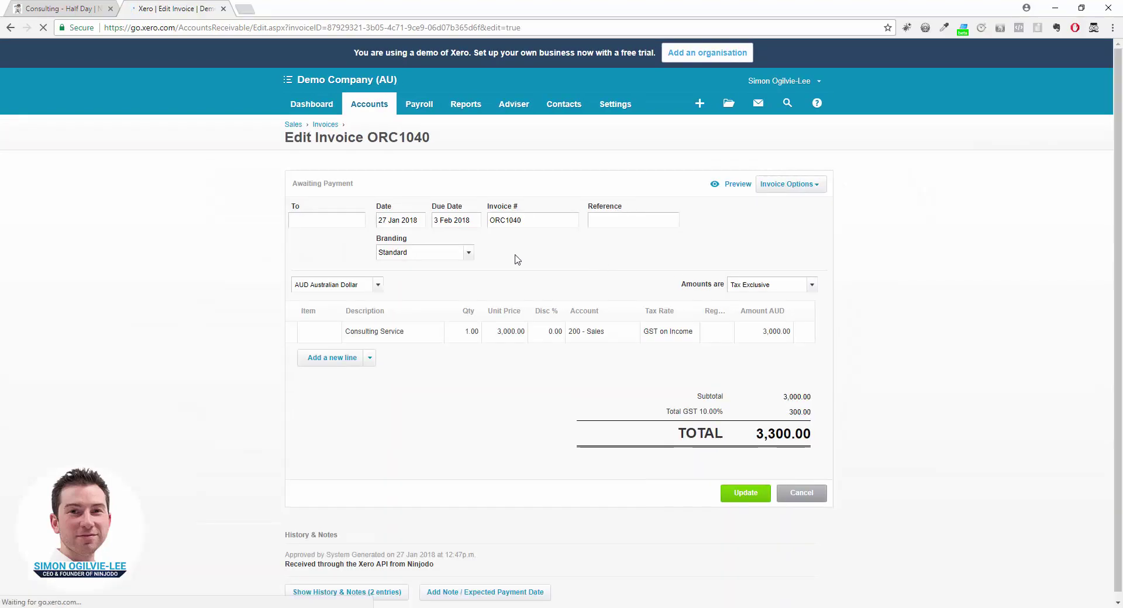
# - Set the Consulting Service line's unit price to 5000 and update the invoice
pyautogui.click(500, 310)
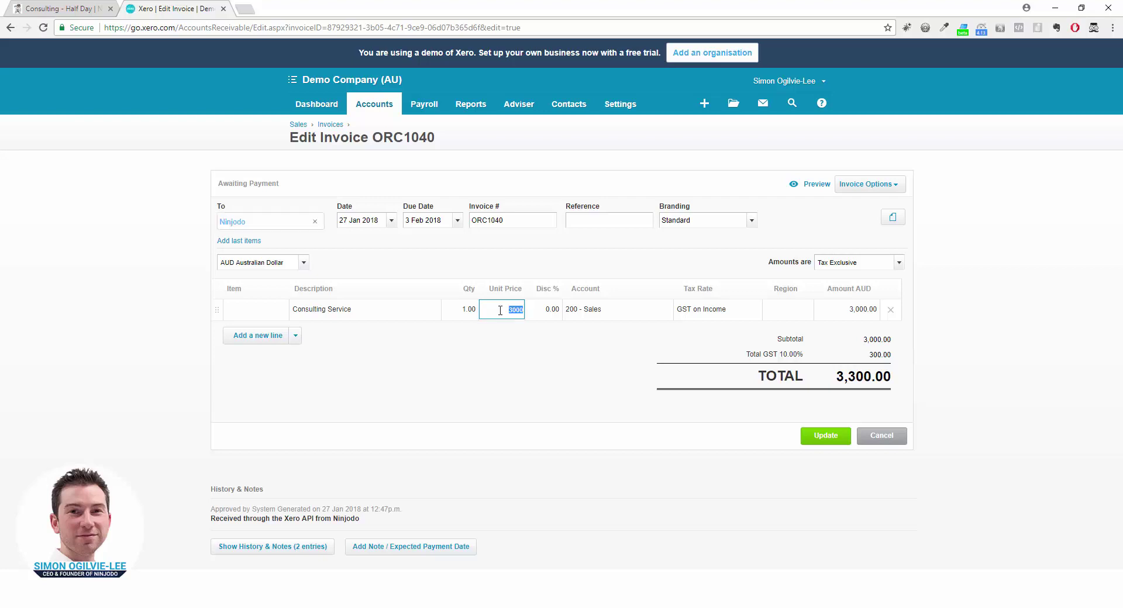
pyautogui.write('50009')
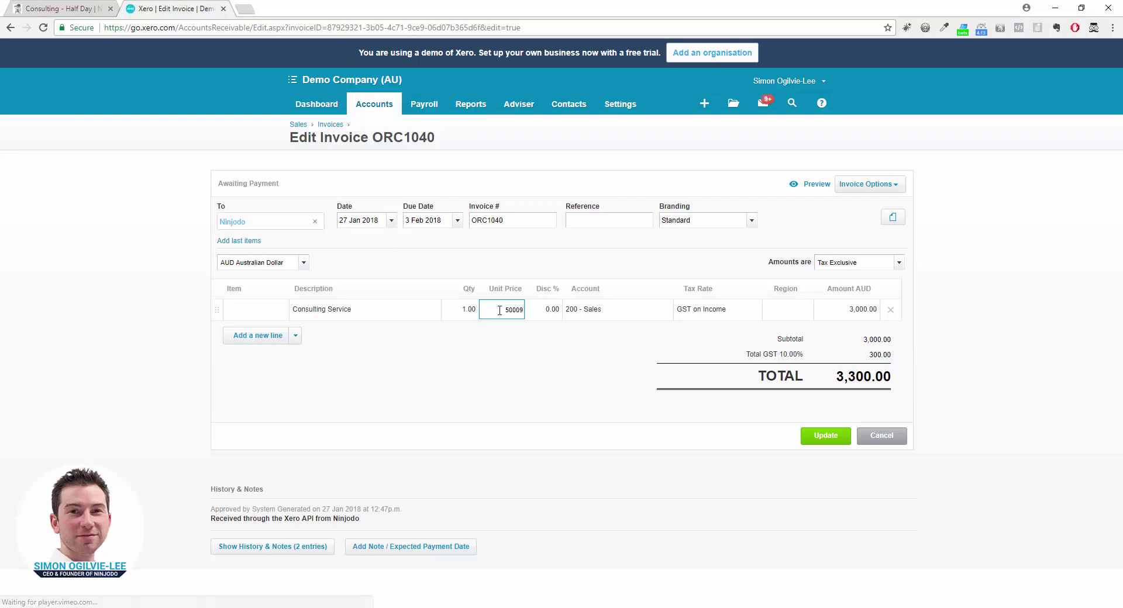
pyautogui.press('BackSpace')
pyautogui.click(544, 350)
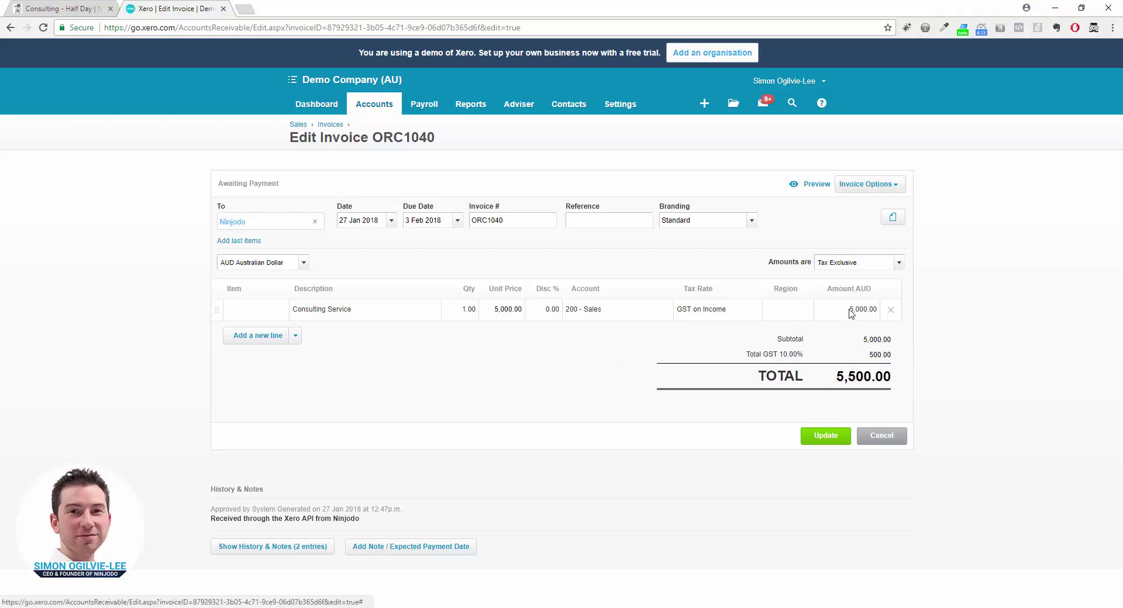
pyautogui.click(827, 437)
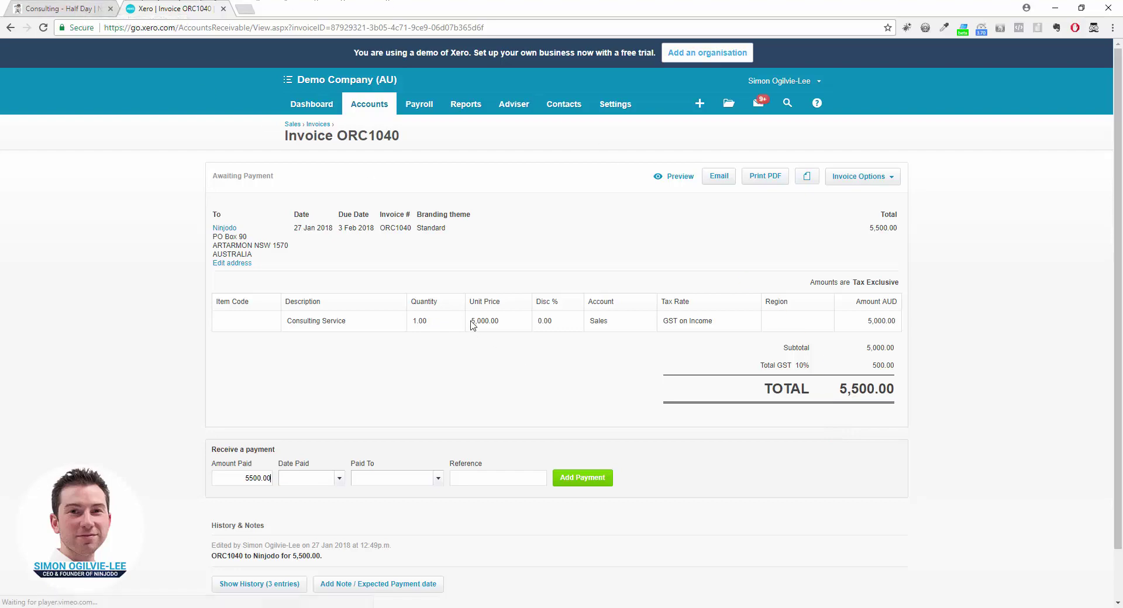
# - Switch back to the Ninjodo deal, reload it, and check its profit and the Consulting Service revenue amount
pyautogui.click(62, 10)
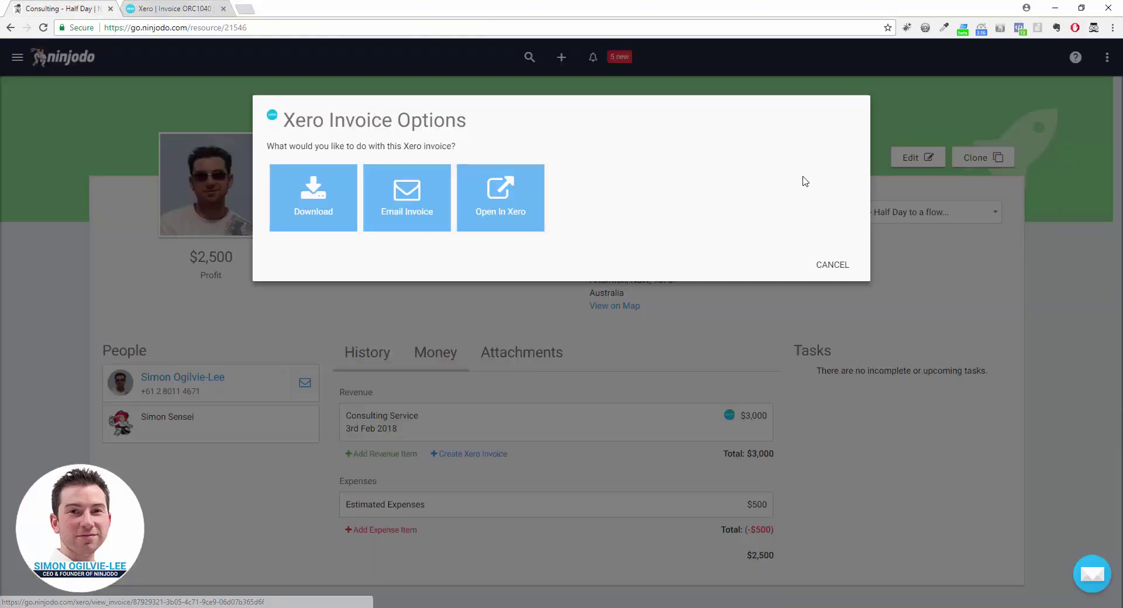
pyautogui.click(834, 266)
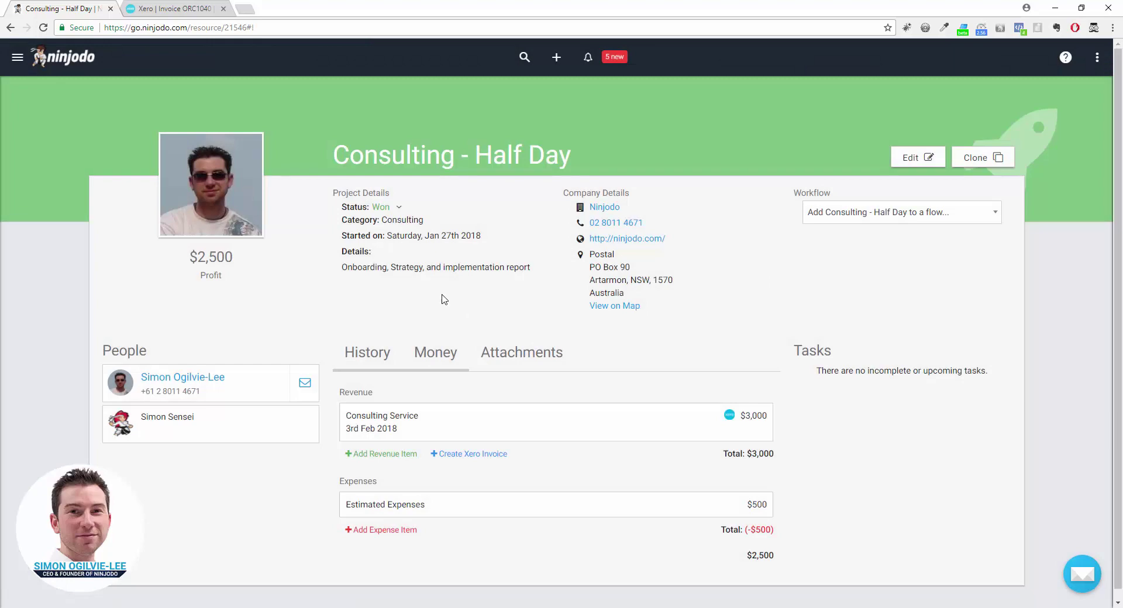
pyautogui.click(43, 28)
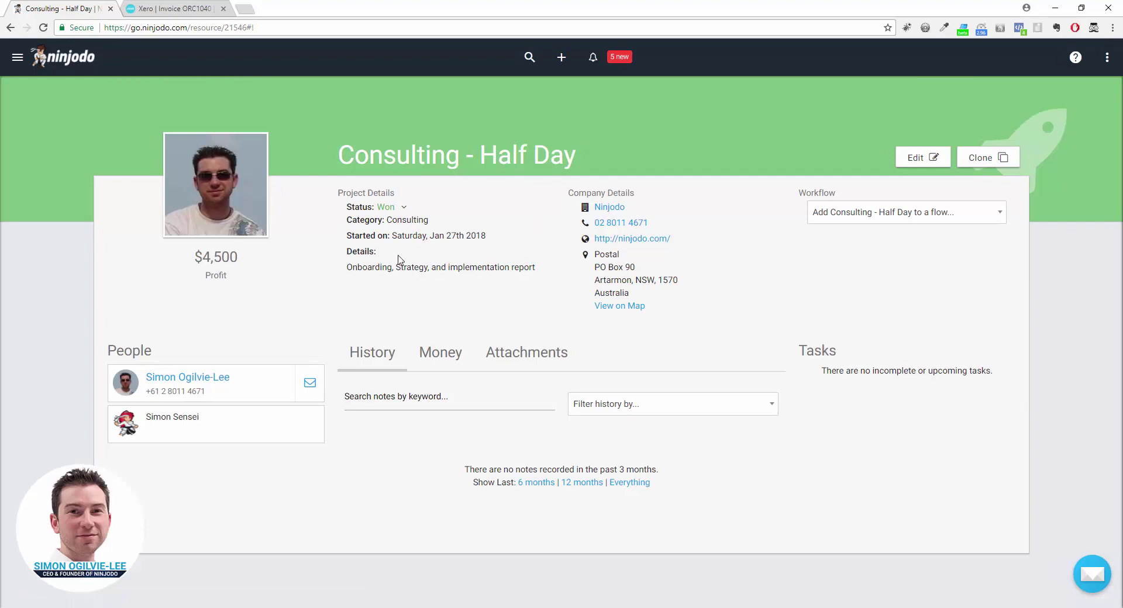
pyautogui.doubleClick(216, 257)
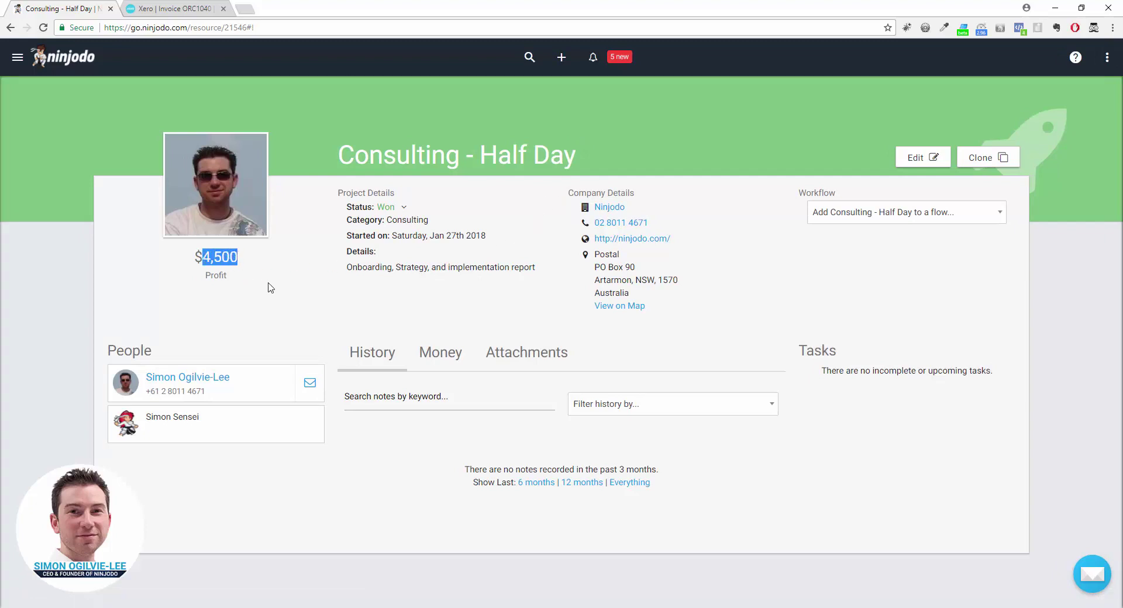
pyautogui.click(450, 357)
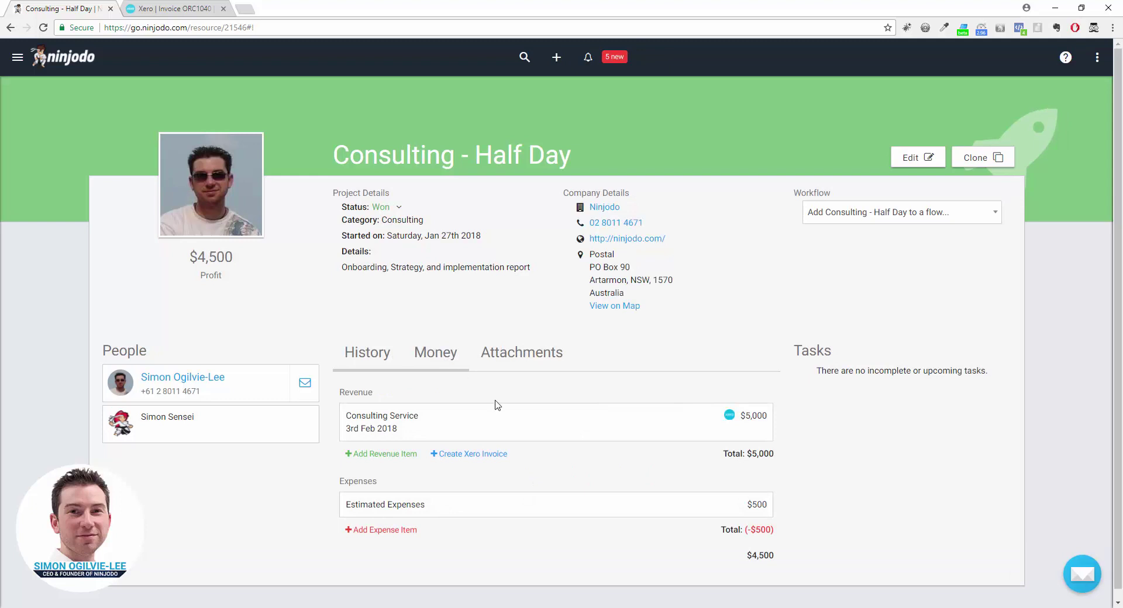
pyautogui.doubleClick(758, 417)
pyautogui.click(661, 355)
# - Switch to Xero and void the Consulting Service invoice
pyautogui.click(168, 9)
pyautogui.click(890, 177)
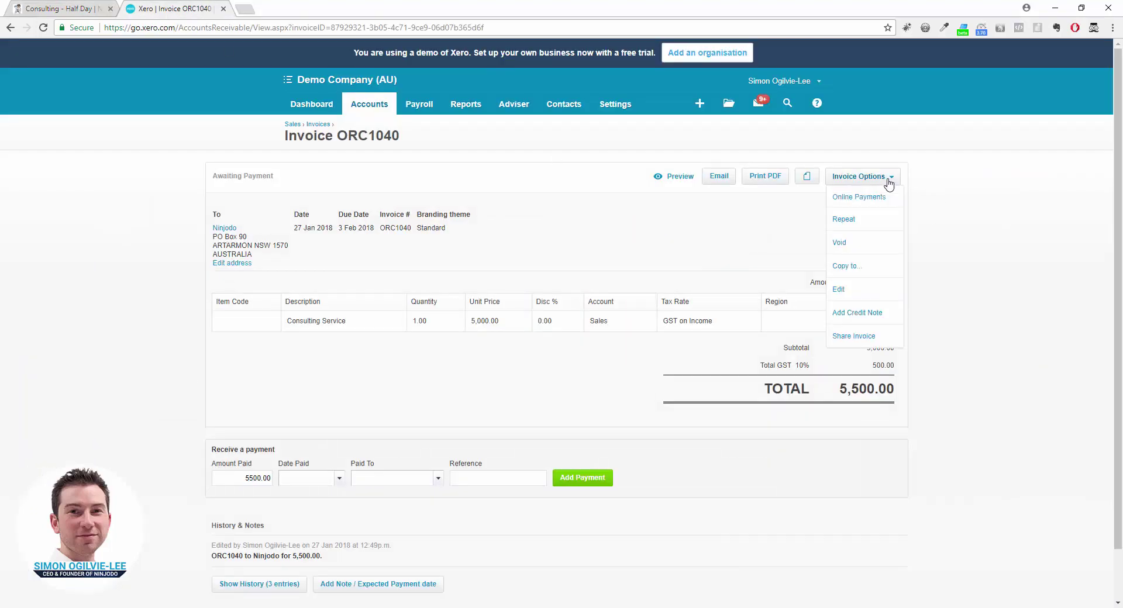
pyautogui.click(839, 242)
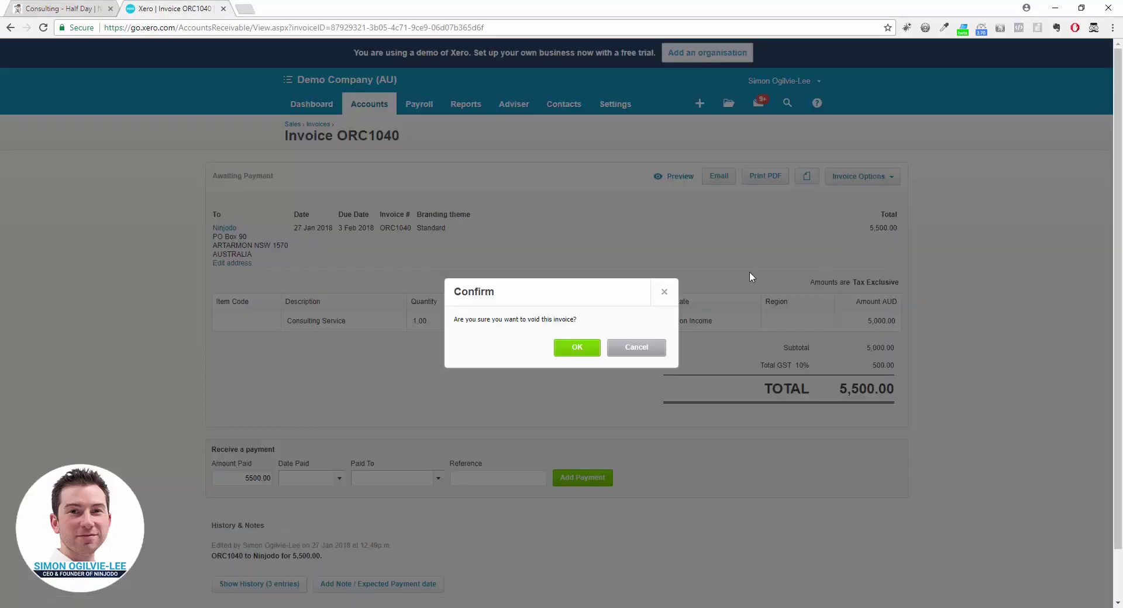
pyautogui.click(573, 350)
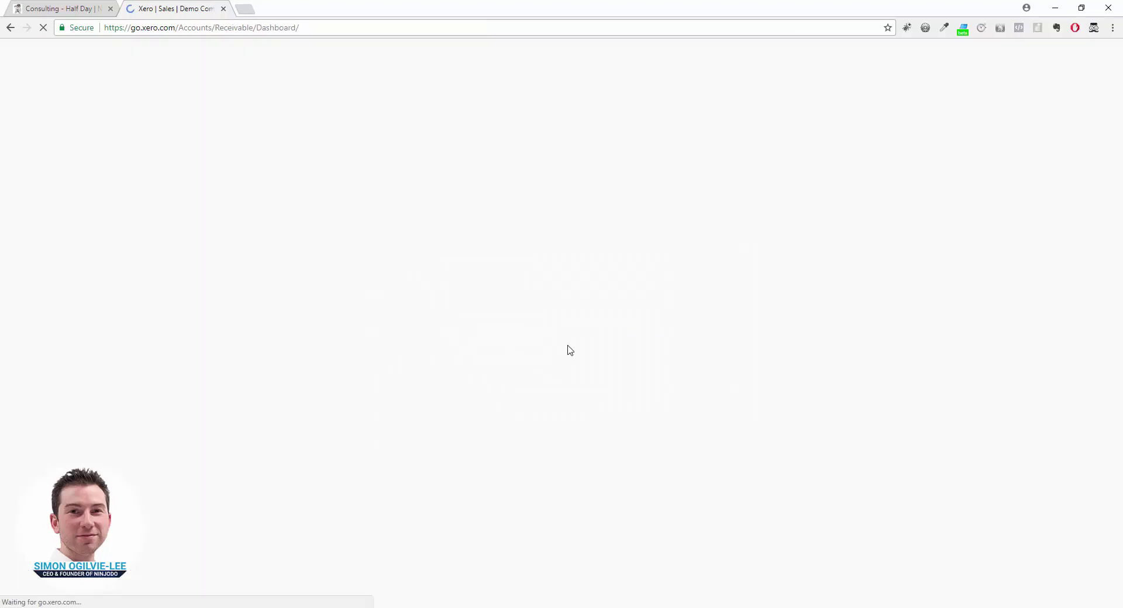
# - Switch back to the Ninjodo deal, reload it, and examine its revenue and expense items
pyautogui.click(92, 7)
pyautogui.click(43, 28)
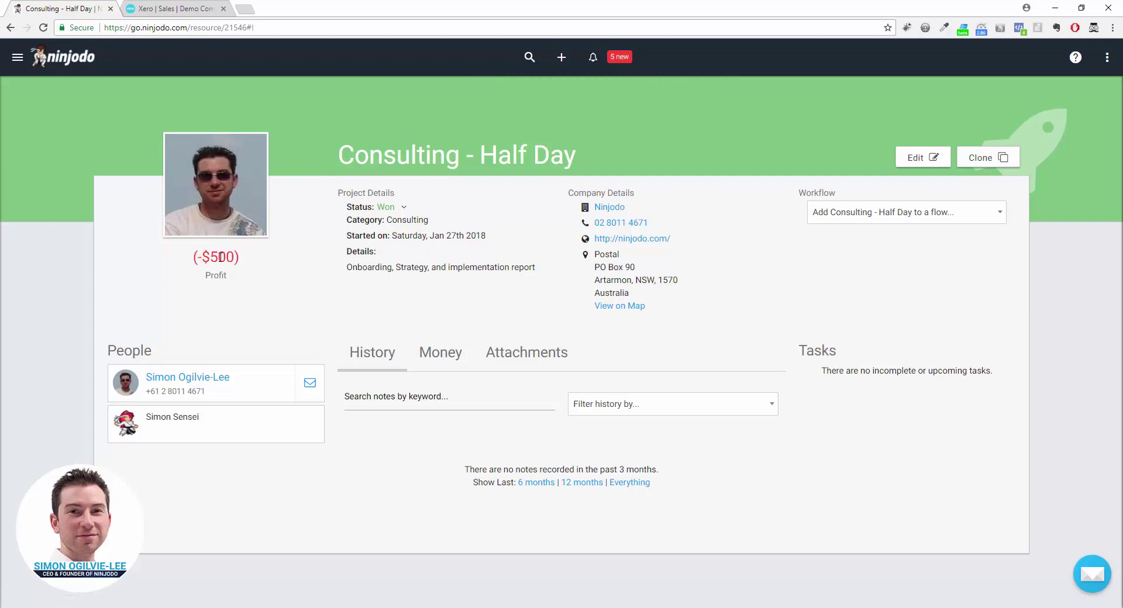
pyautogui.click(446, 354)
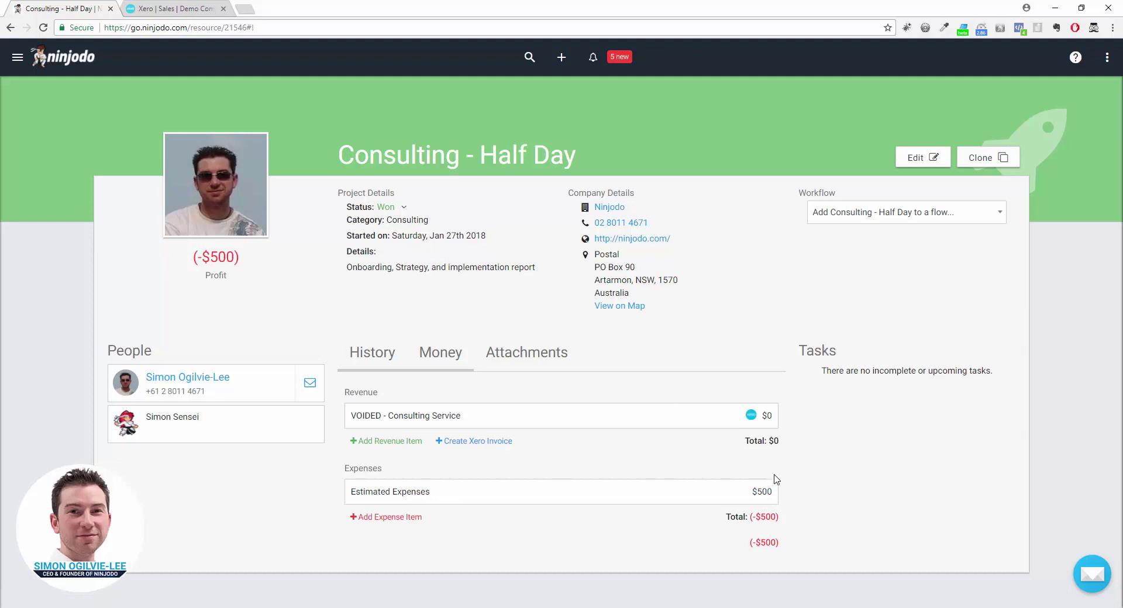
# - Delete the Estimated Expenses item from the deal and decline adding another money item
pyautogui.click(764, 496)
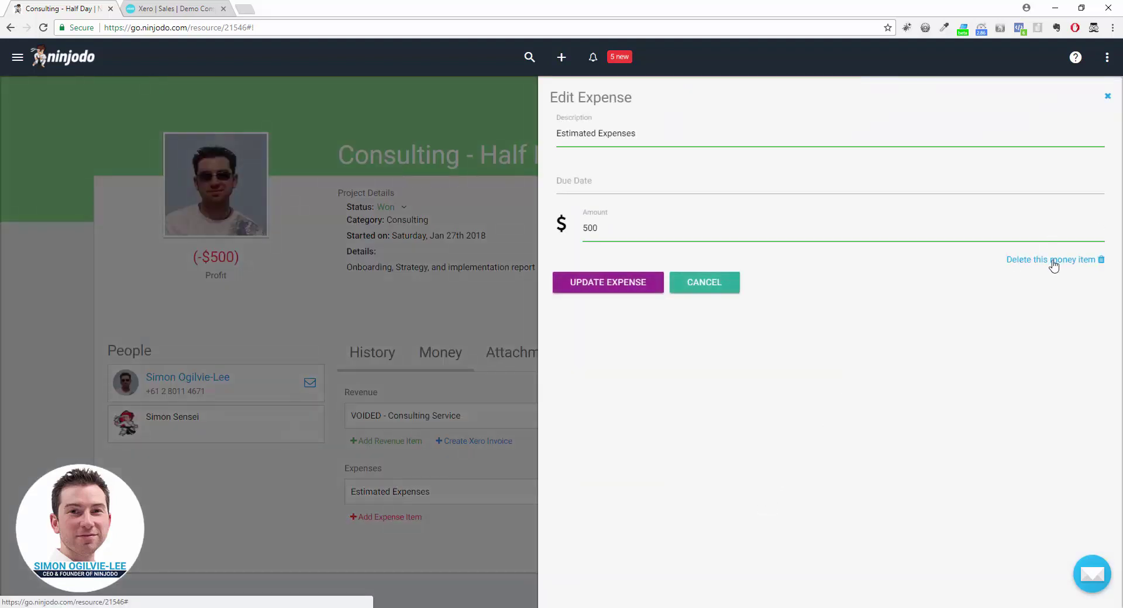
pyautogui.click(1053, 260)
pyautogui.click(807, 307)
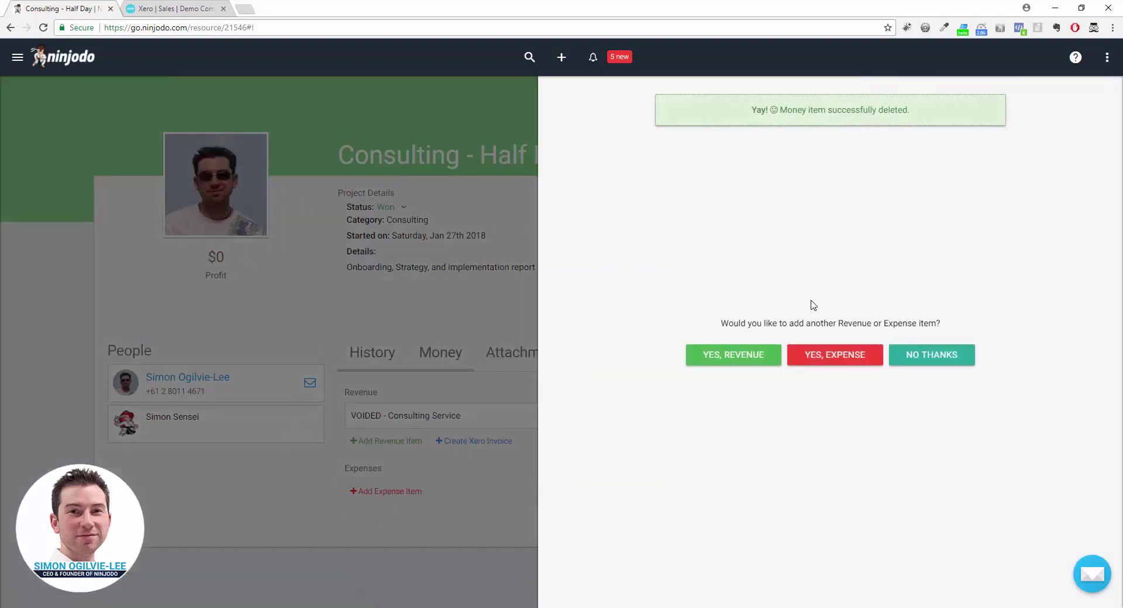
pyautogui.click(919, 356)
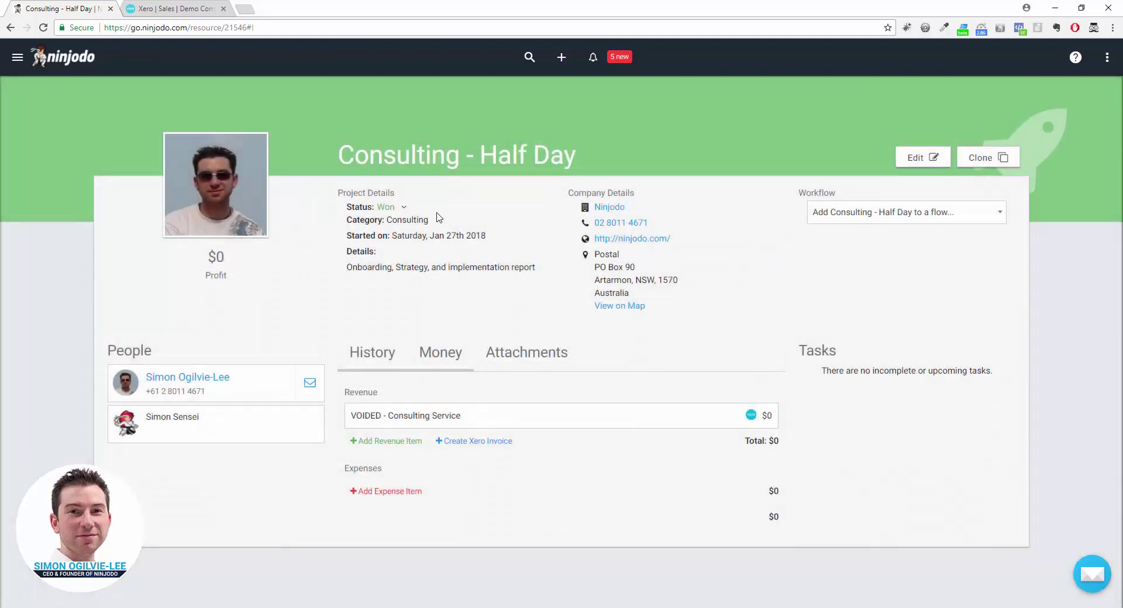
# - Change the Consulting - Half Day deal's status to Lost
pyautogui.click(404, 207)
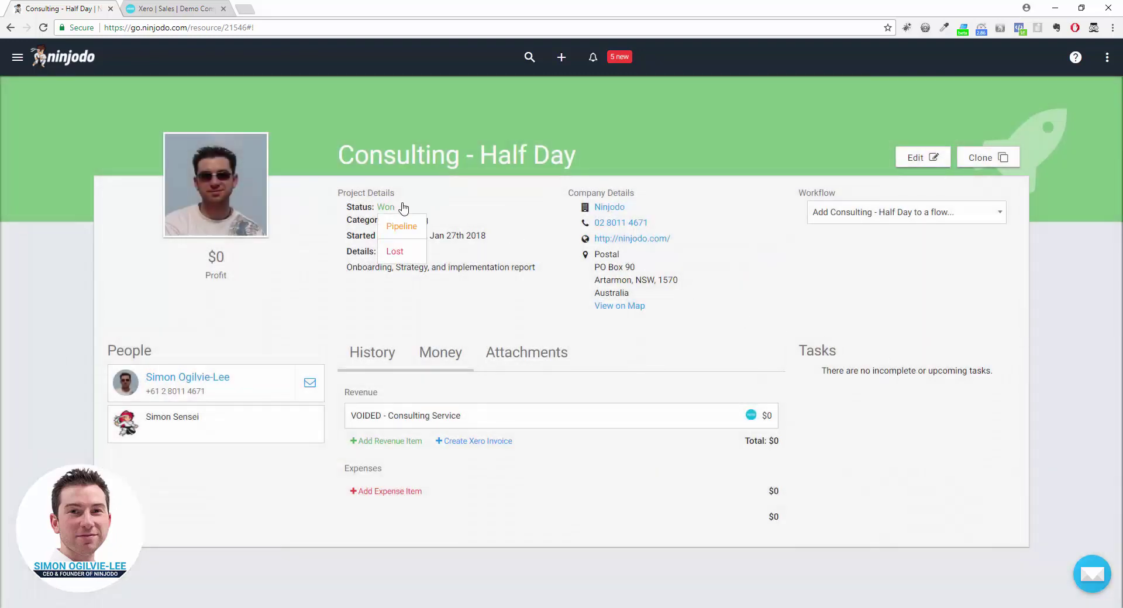
pyautogui.click(414, 253)
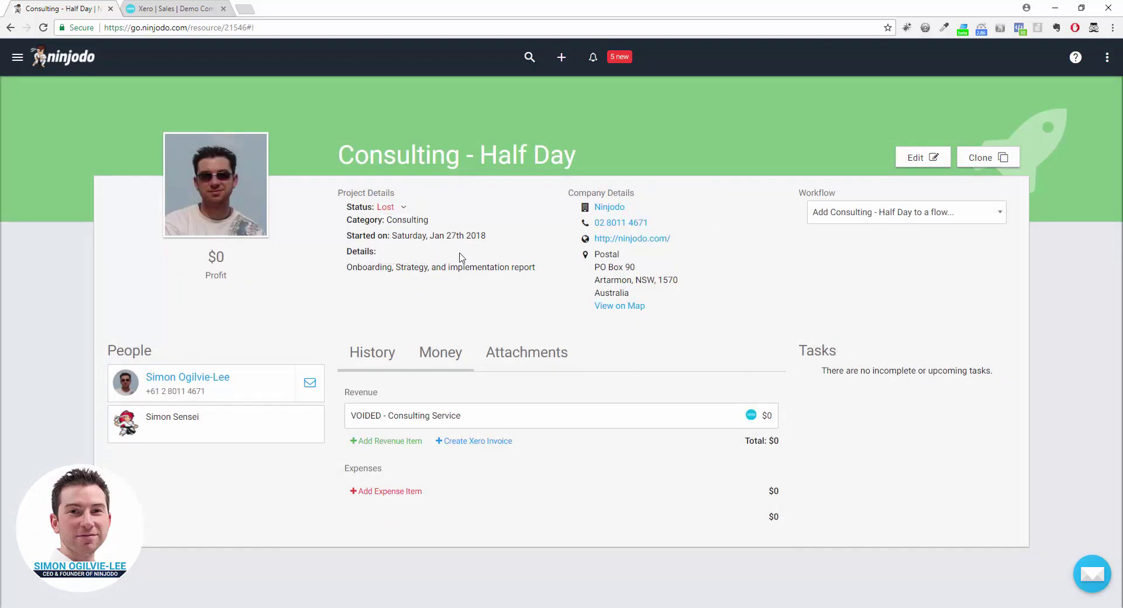